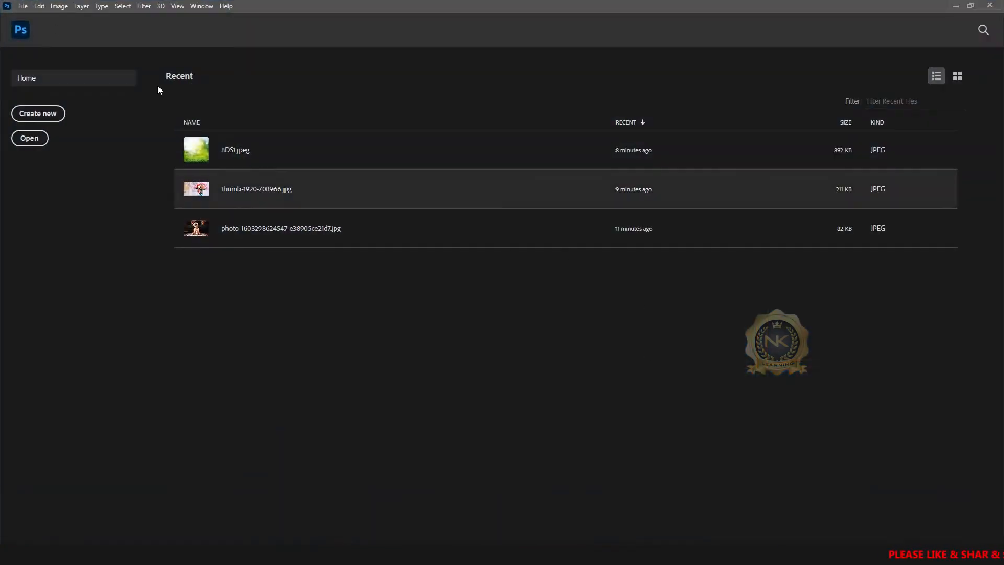
Step: Create a new 1920 x 1080 pixel document at 72 pixels/inch and float it in its own window
click(49, 116)
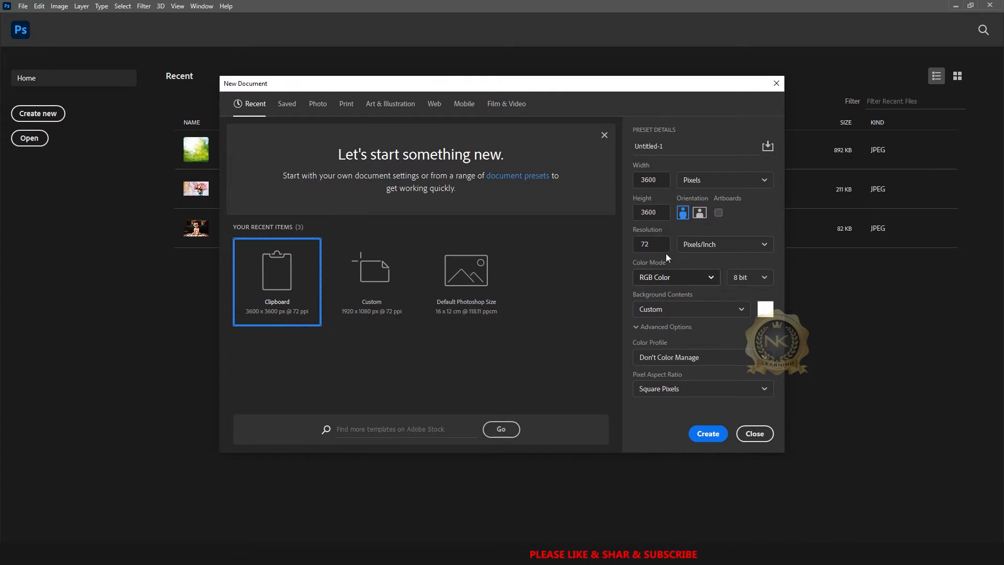
click(660, 181)
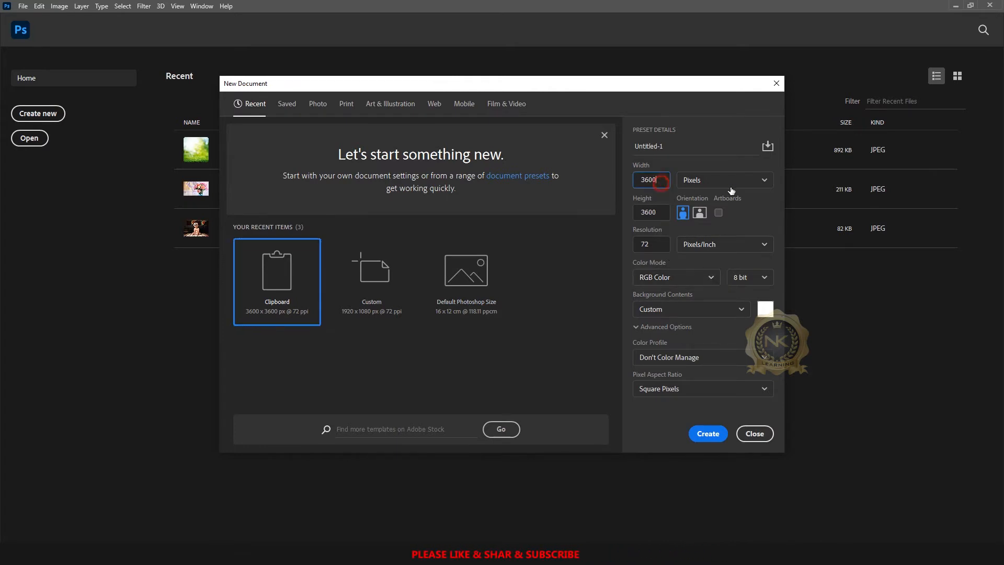
click(731, 183)
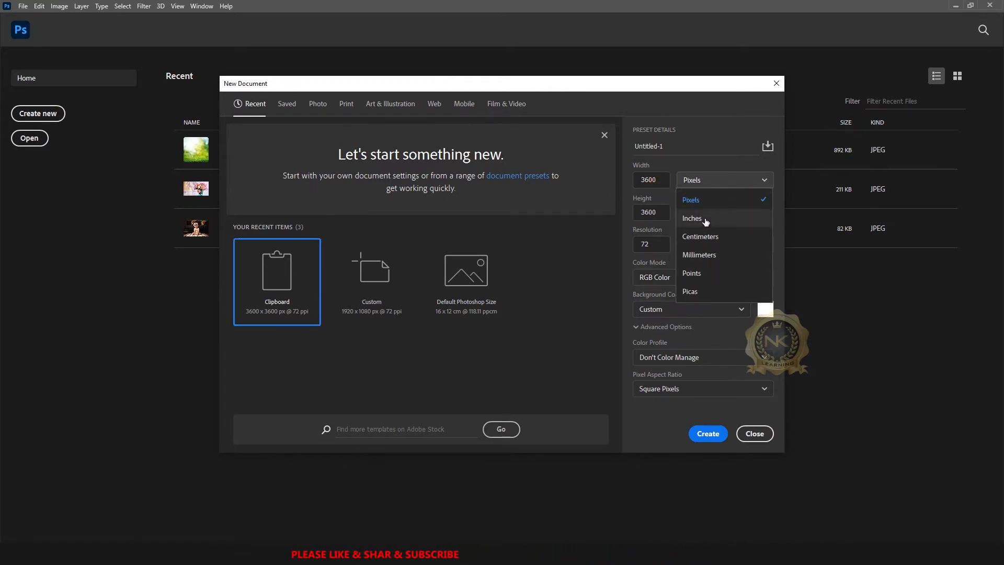
double_click(663, 179)
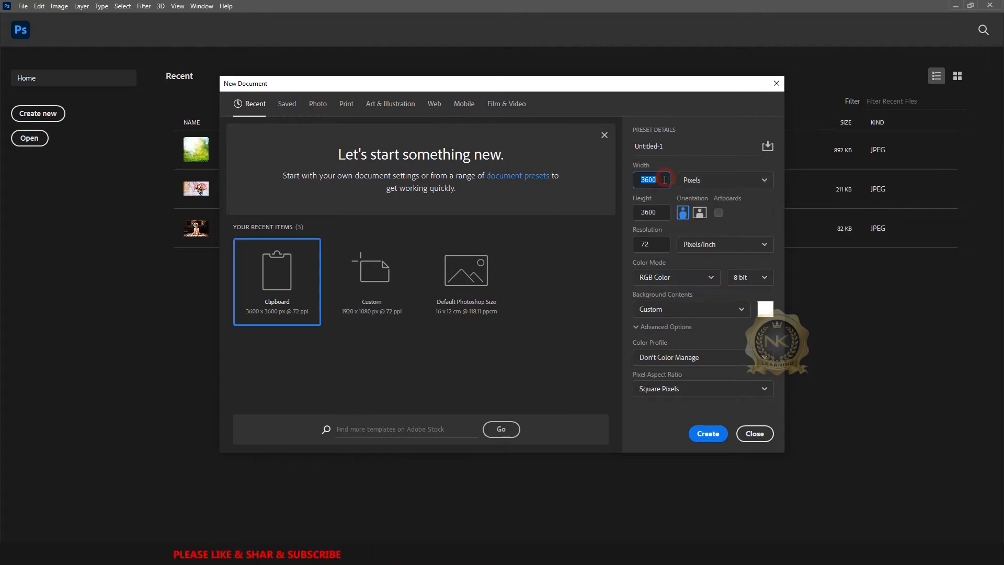
text(1920)
double_click(657, 213)
text(1080)
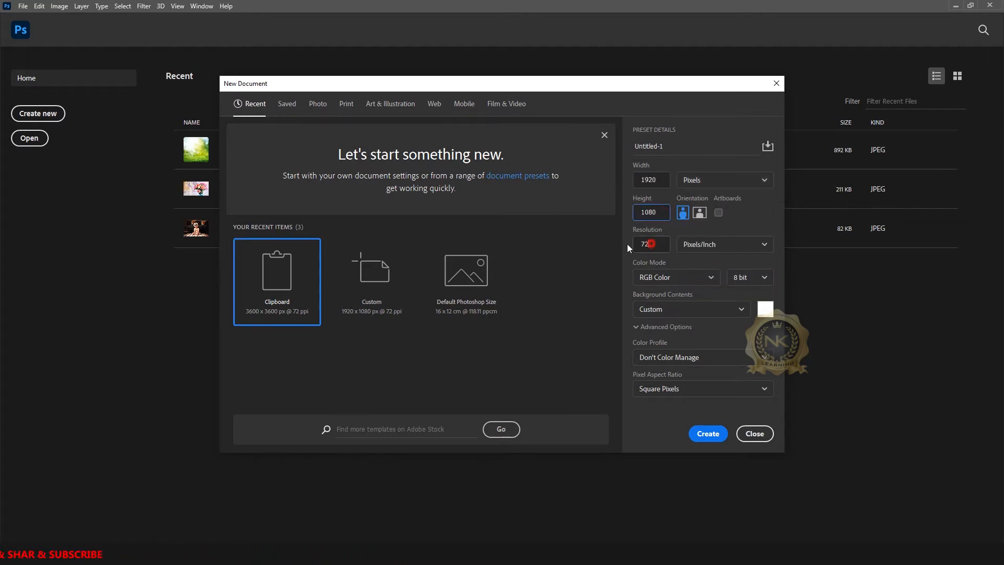
double_click(648, 244)
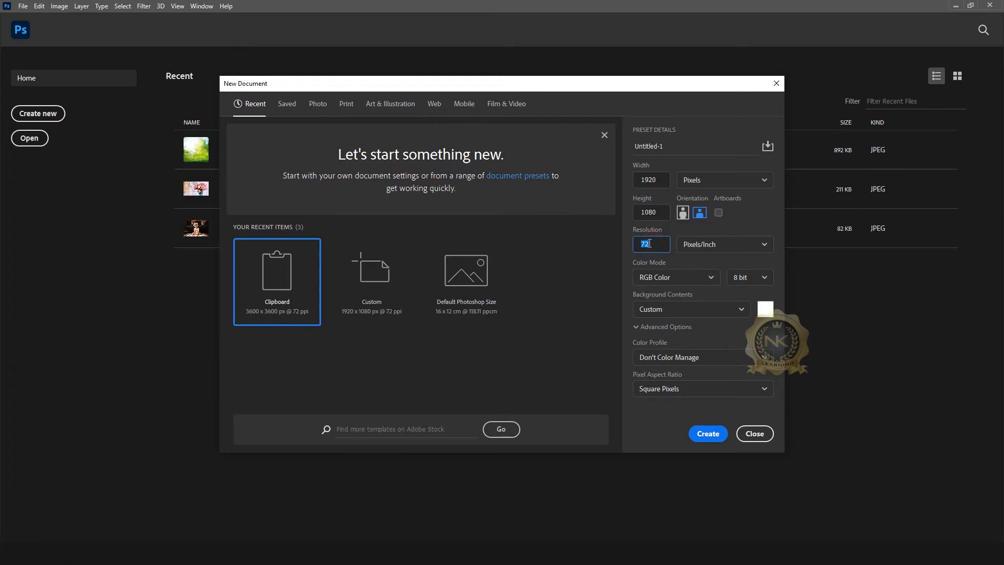
click(708, 434)
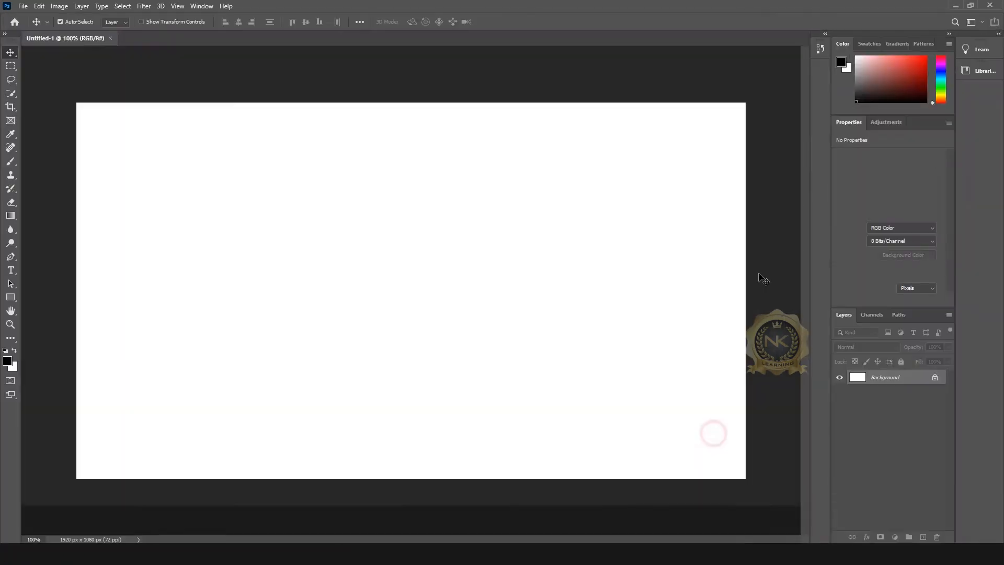
drag(54, 41, 105, 68)
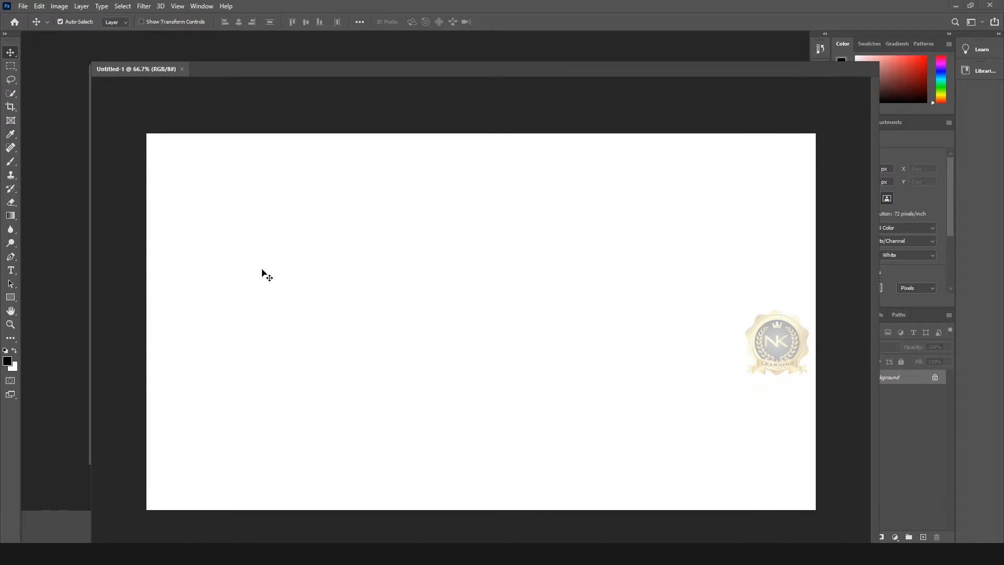
drag(338, 73, 304, 72)
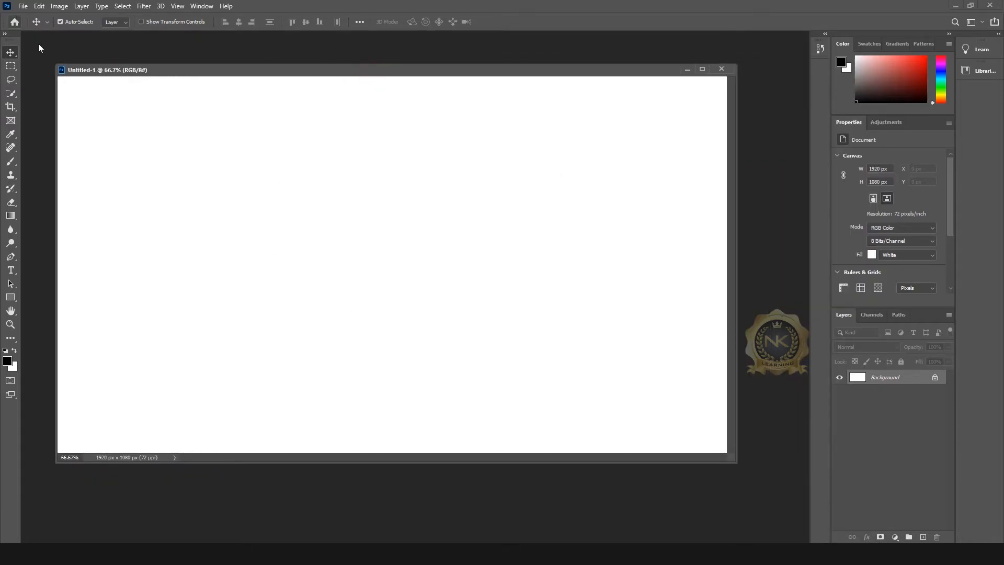
Step: Open spring-tree-flowers-meadow-60006 from the Desktop's New folder (2) and float it in its own window
click(23, 6)
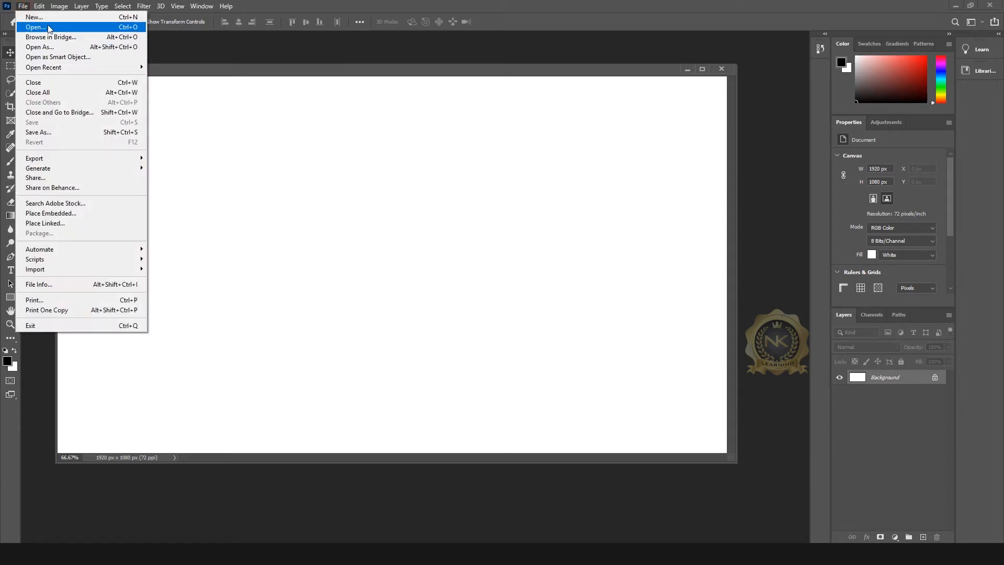
click(29, 28)
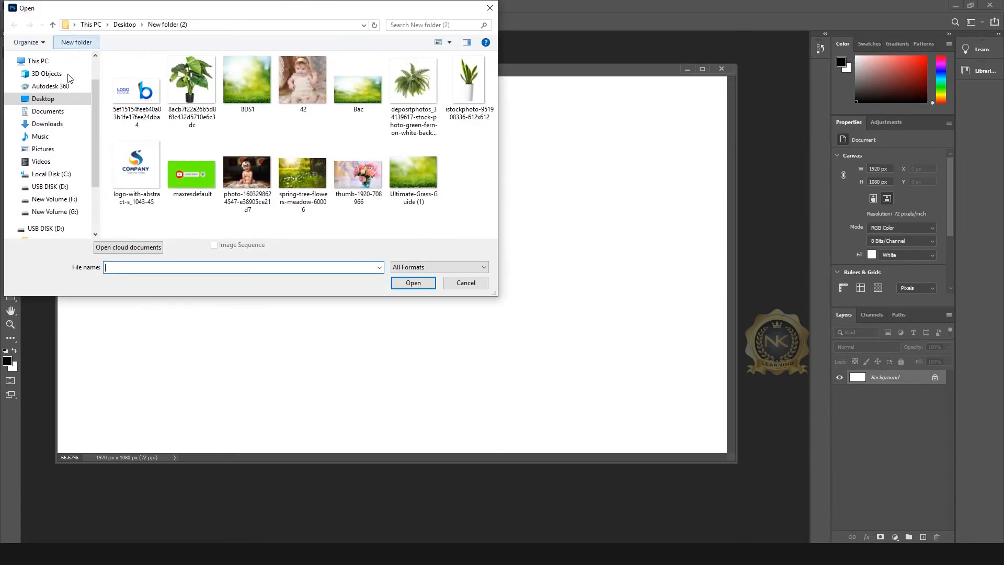
click(46, 103)
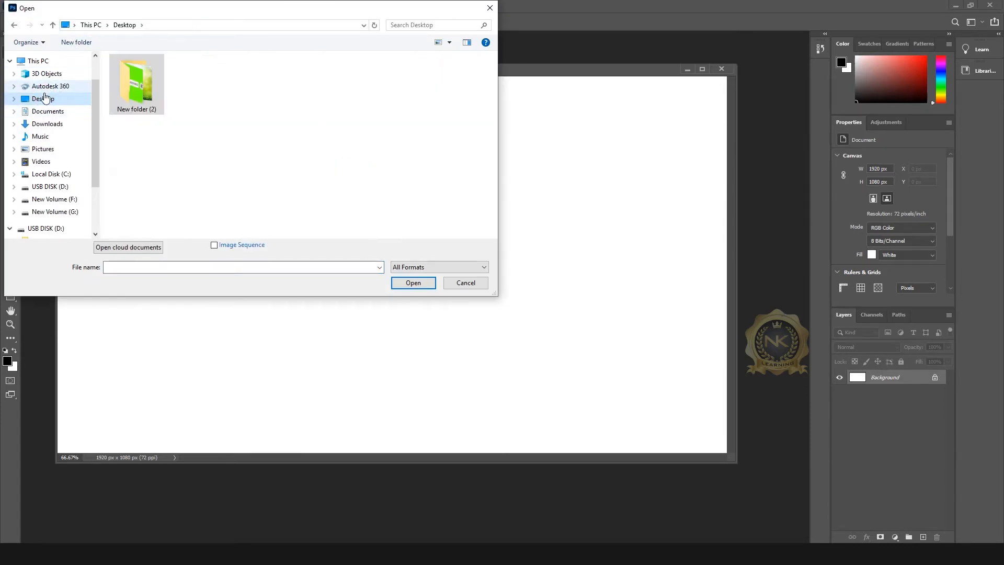
double_click(136, 84)
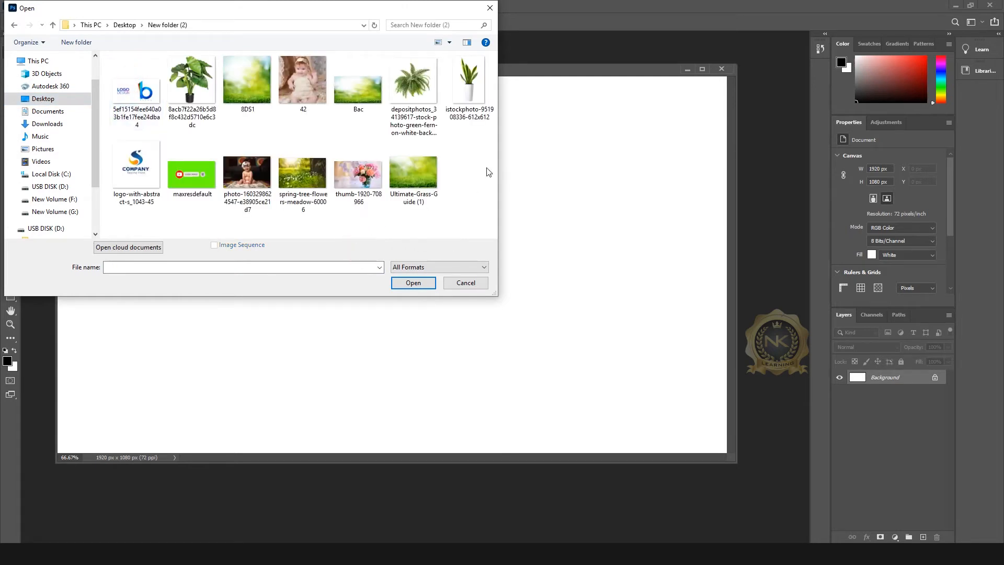
click(303, 172)
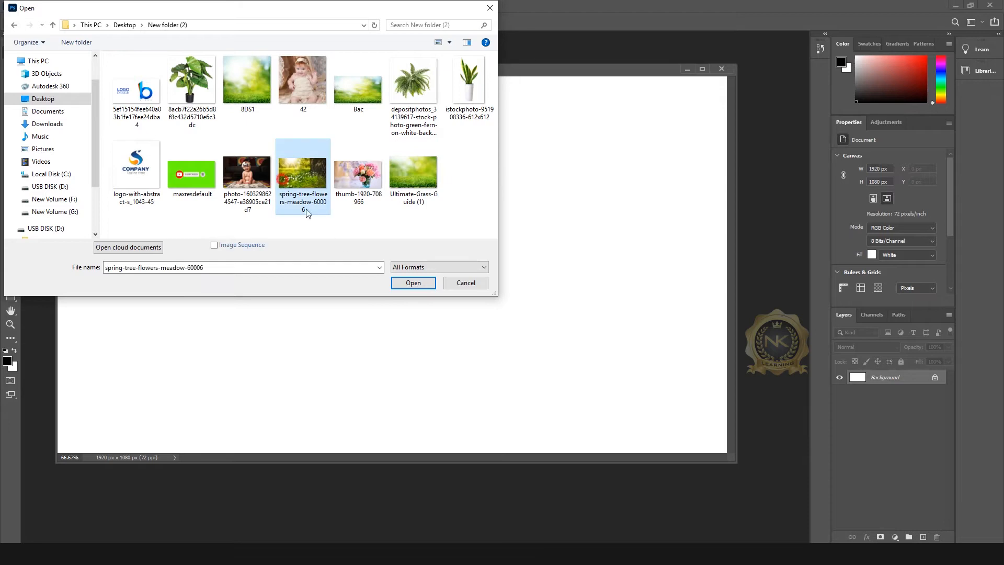
click(410, 282)
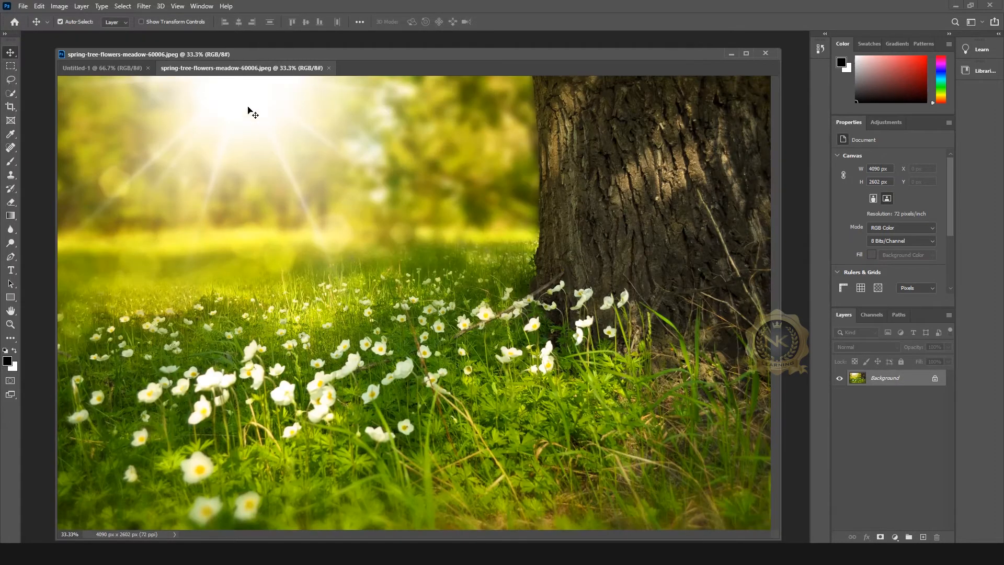
drag(214, 69, 288, 114)
Step: Copy the entire meadow photo and paste it into the Untitled-1 document as a new layer
key(ctrl+a)
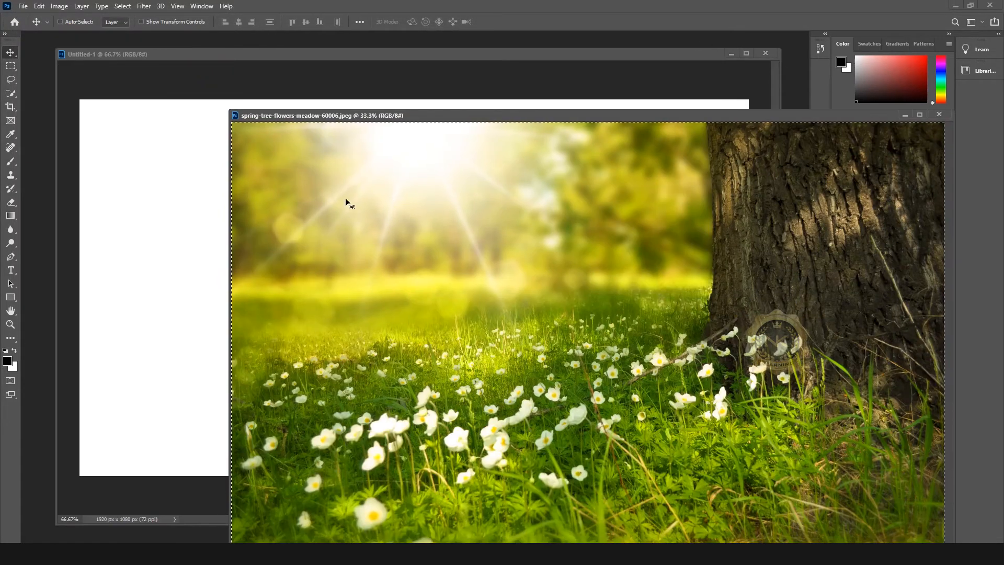
click(150, 245)
key(ctrl+v)
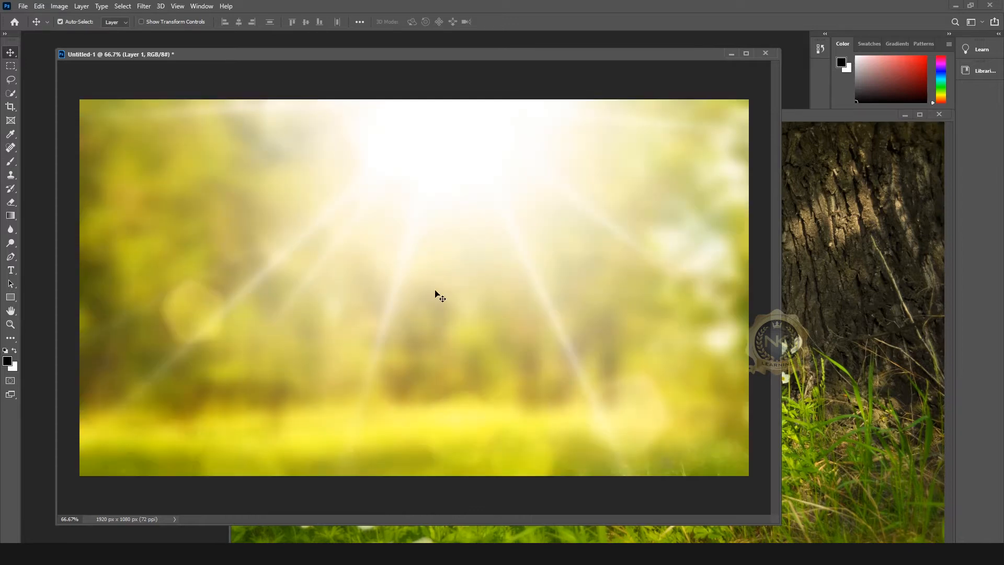
Step: Scale the pasted meadow layer down with Free Transform to fill the 1920 x 1080 px canvas exactly
key(ctrl+minus)
key(ctrl+minus)
key(ctrl+minus)
key(ctrl+t)
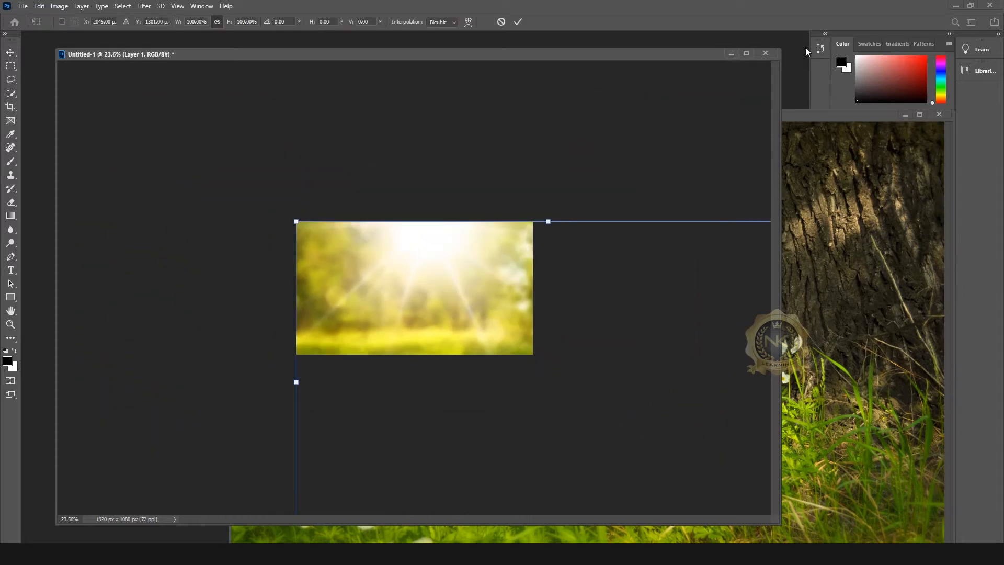
click(746, 54)
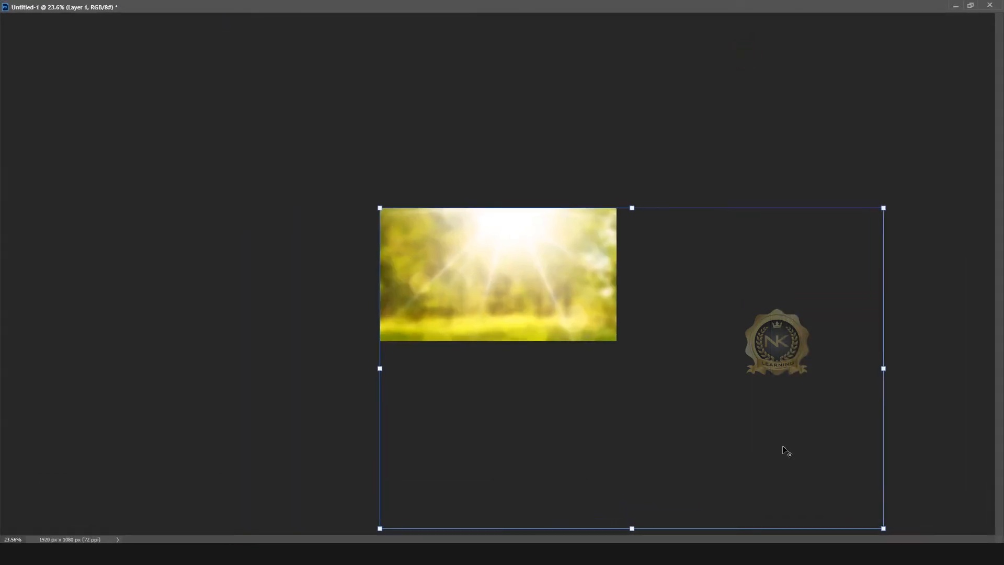
drag(882, 527, 616, 340)
key(Return)
click(970, 6)
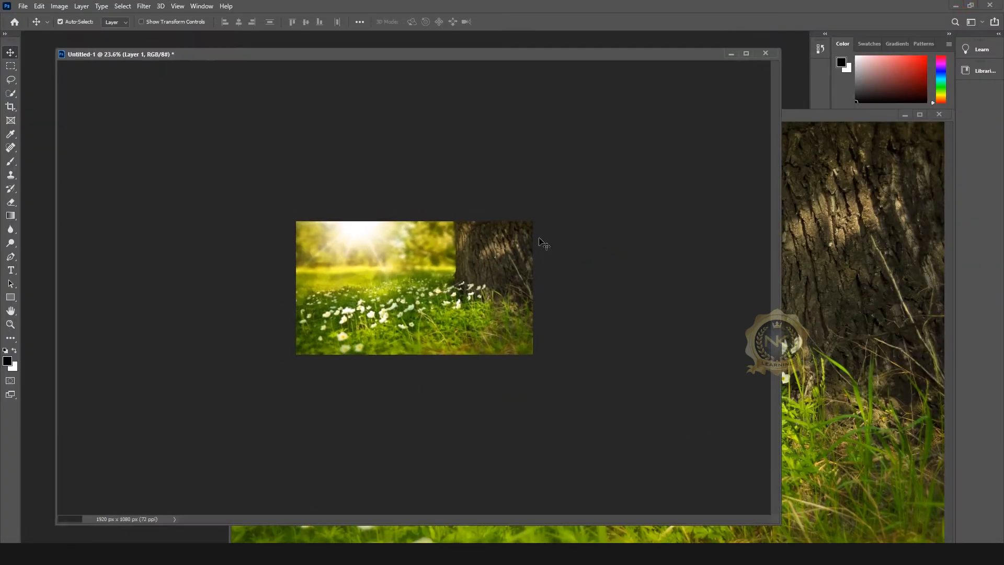
scroll(582, 265, up, 1)
scroll(579, 262, up, 2)
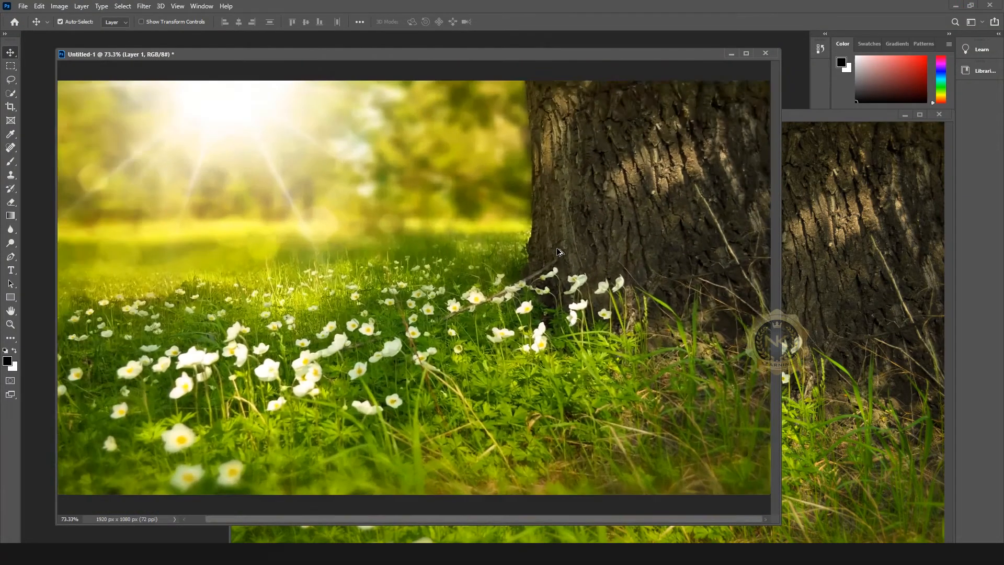
scroll(671, 228, down, 1)
Step: Close the original spring-tree-flowers-meadow-60006 photo and return to the Untitled-1 composition
click(896, 163)
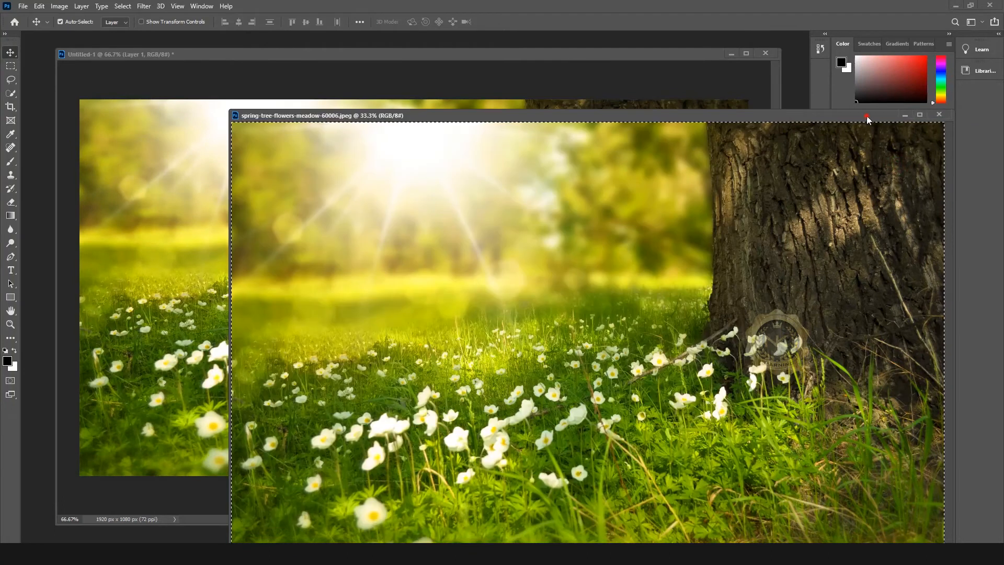
drag(867, 115, 863, 117)
click(876, 115)
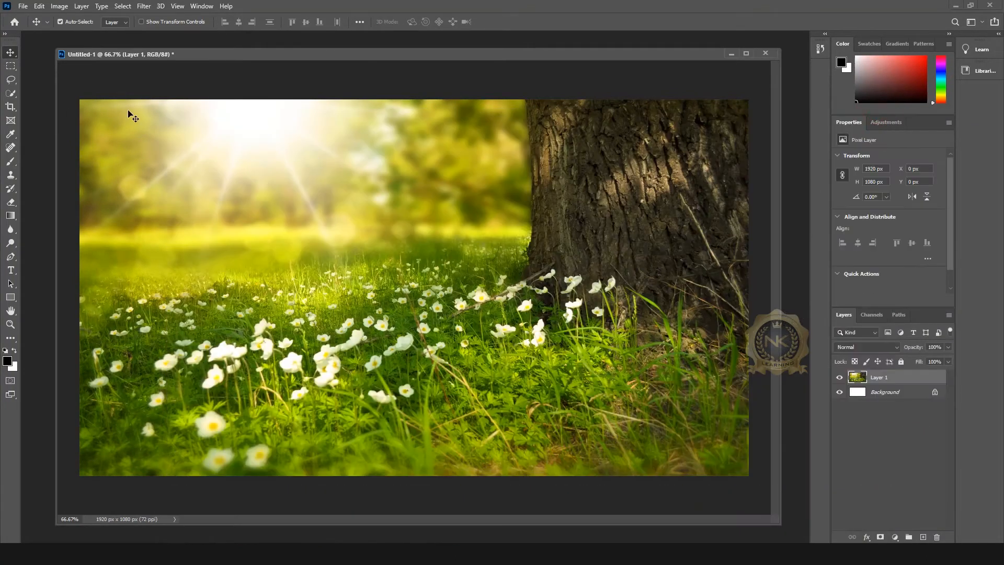
click(33, 62)
click(21, 6)
click(28, 24)
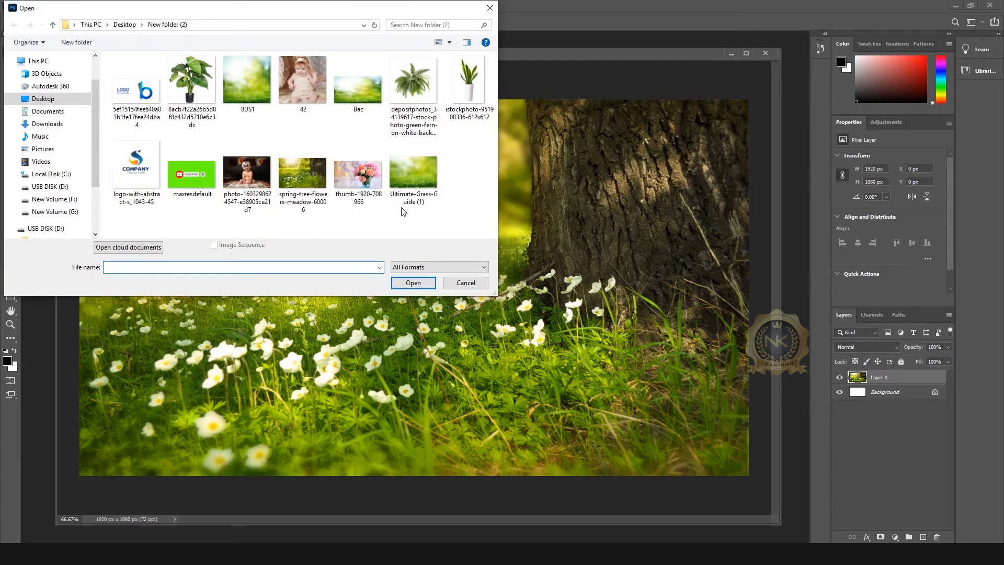
click(249, 175)
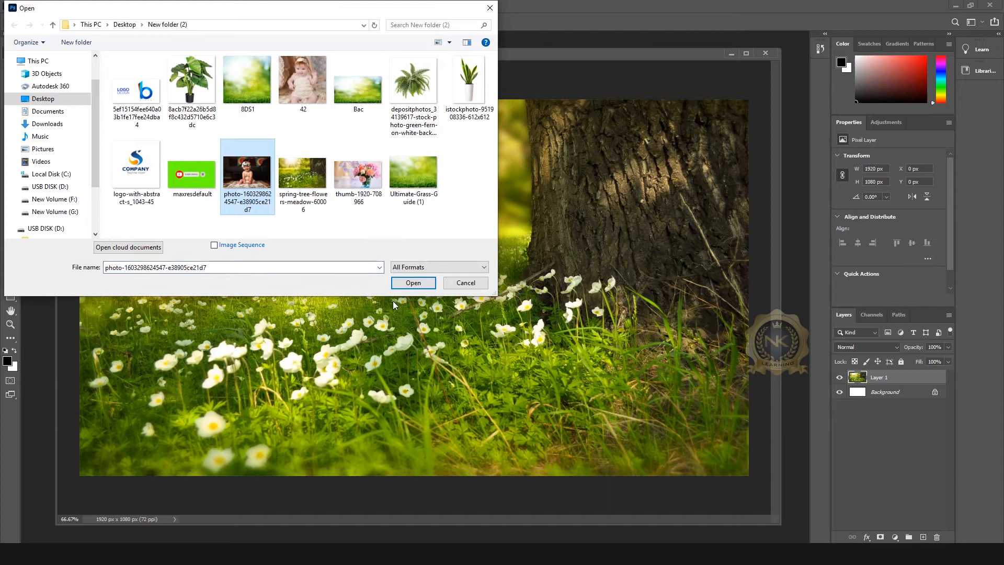
click(410, 283)
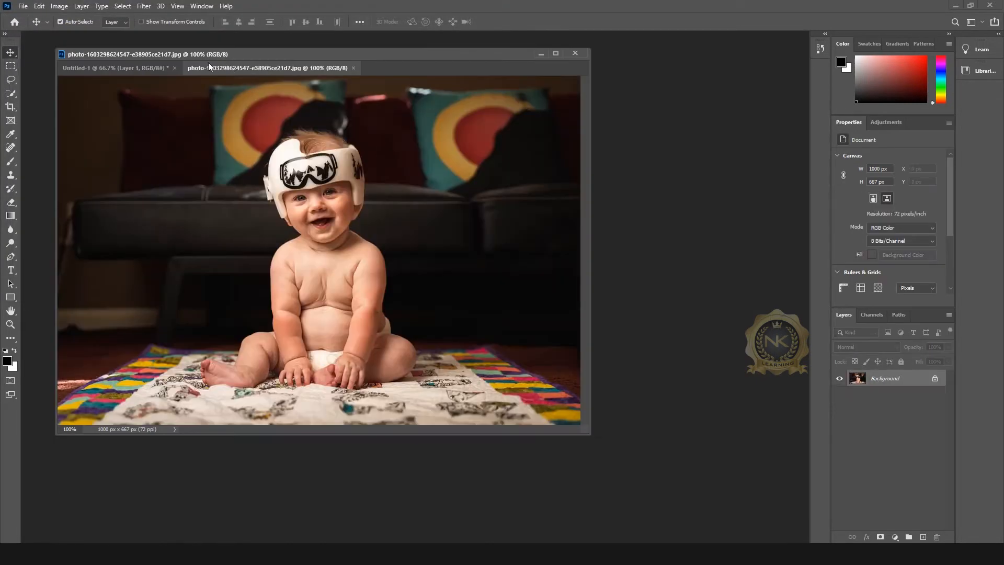
drag(208, 64, 250, 118)
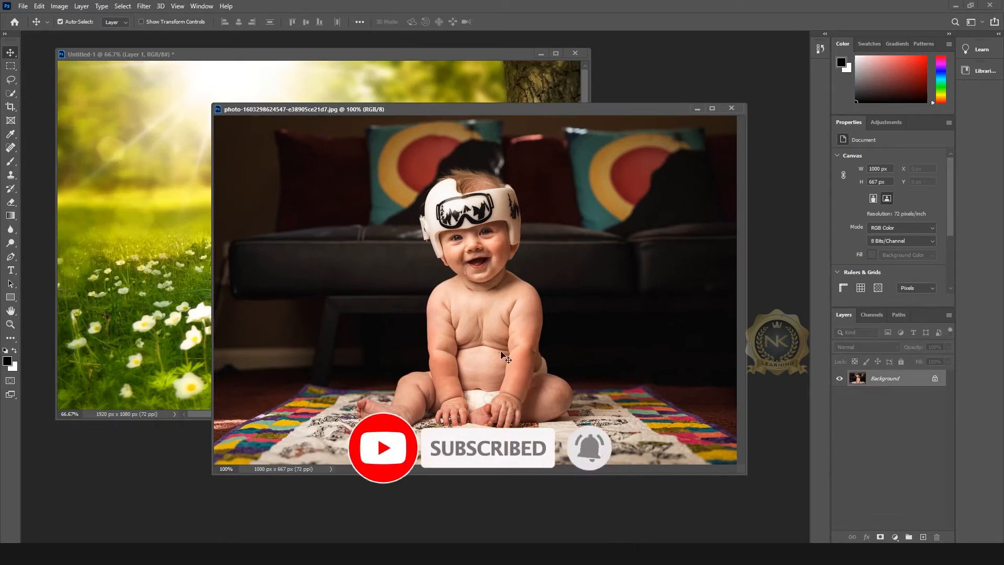
drag(568, 109, 525, 101)
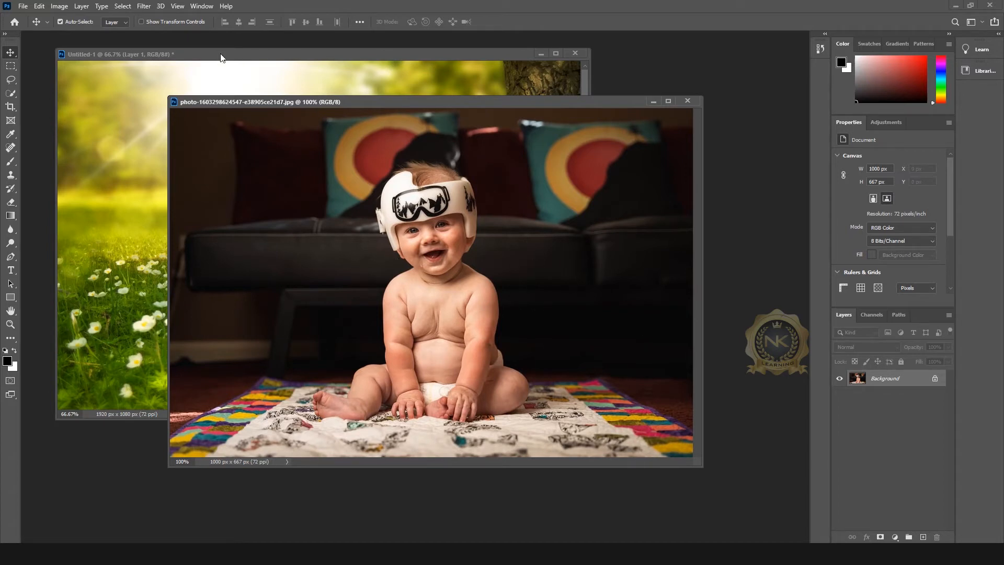
Step: Isolate the baby from its background using Select and Mask with Select Subject, outputting the result as a layer mask
click(123, 6)
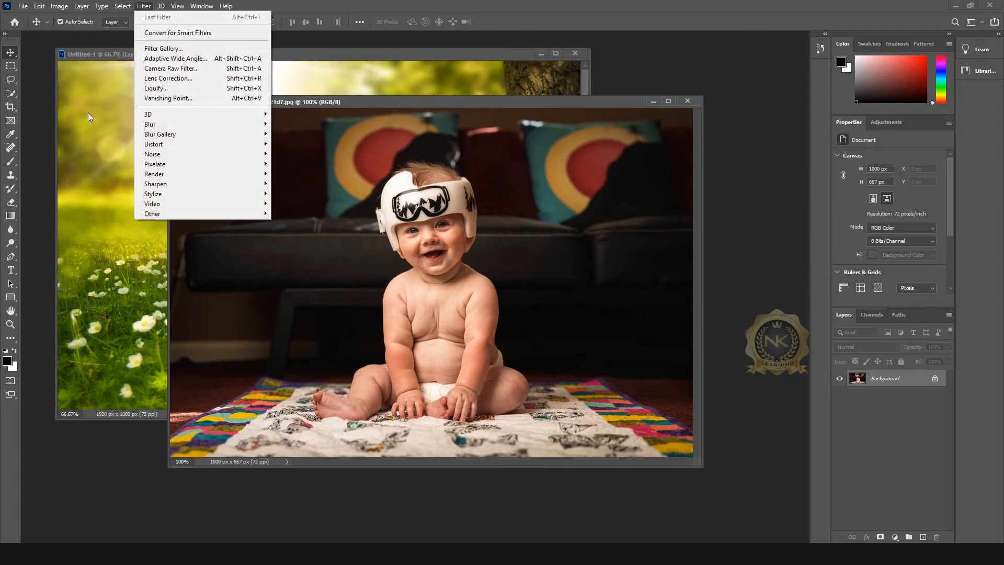
click(146, 143)
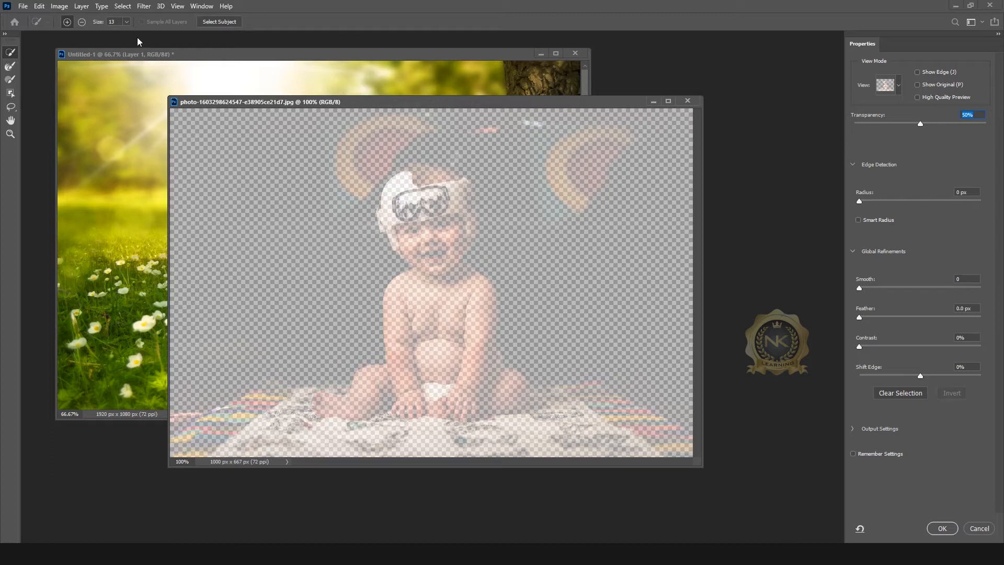
click(221, 23)
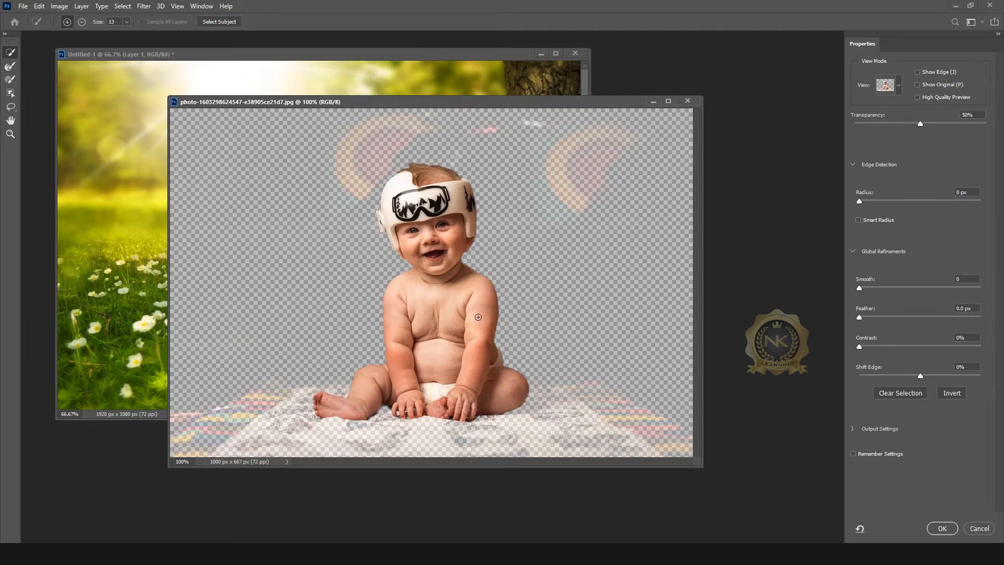
click(942, 529)
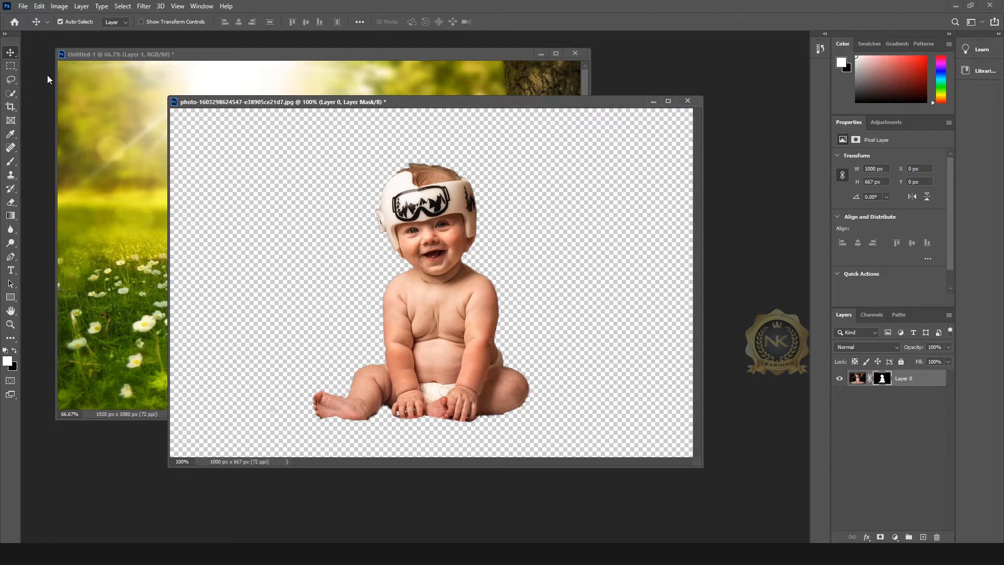
Step: Move the masked baby layer into Untitled-1 and place it on the grass in the meadow's left half
drag(448, 302, 124, 222)
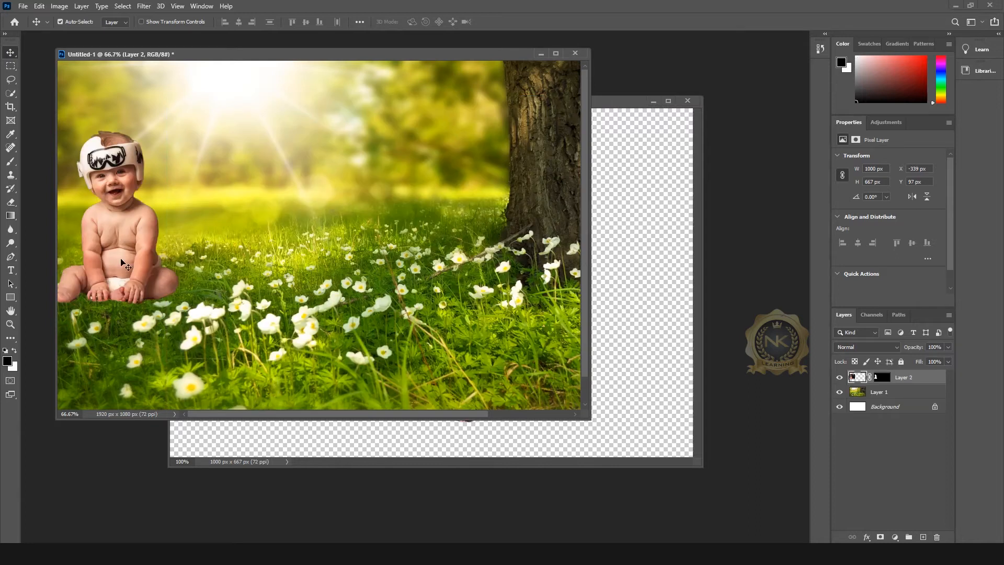
drag(151, 258, 198, 244)
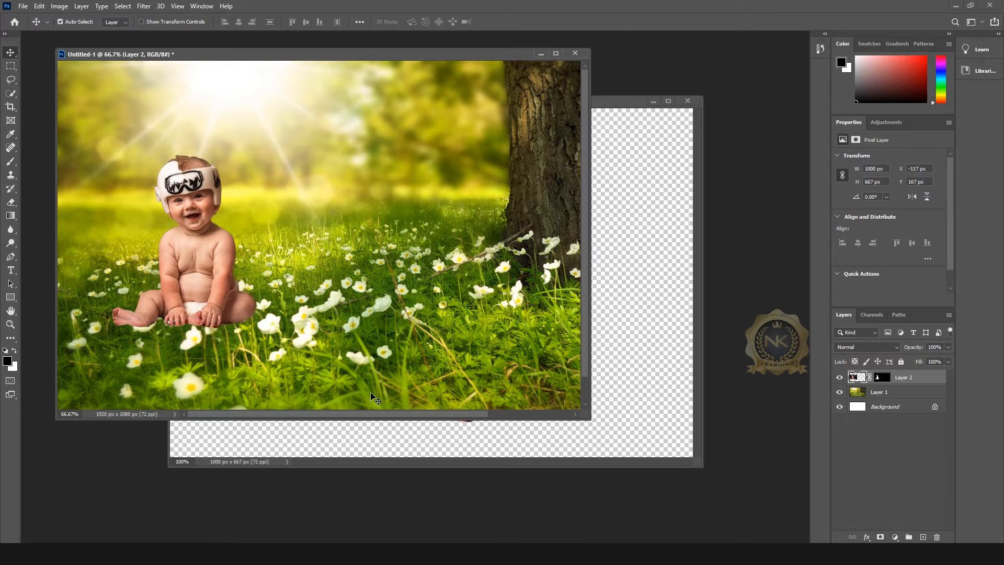
Step: Enlarge the baby layer to about 1077 x 696 px and shift it to about X -141 px, Y 162 px
key(ctrl)
key(ctrl+t)
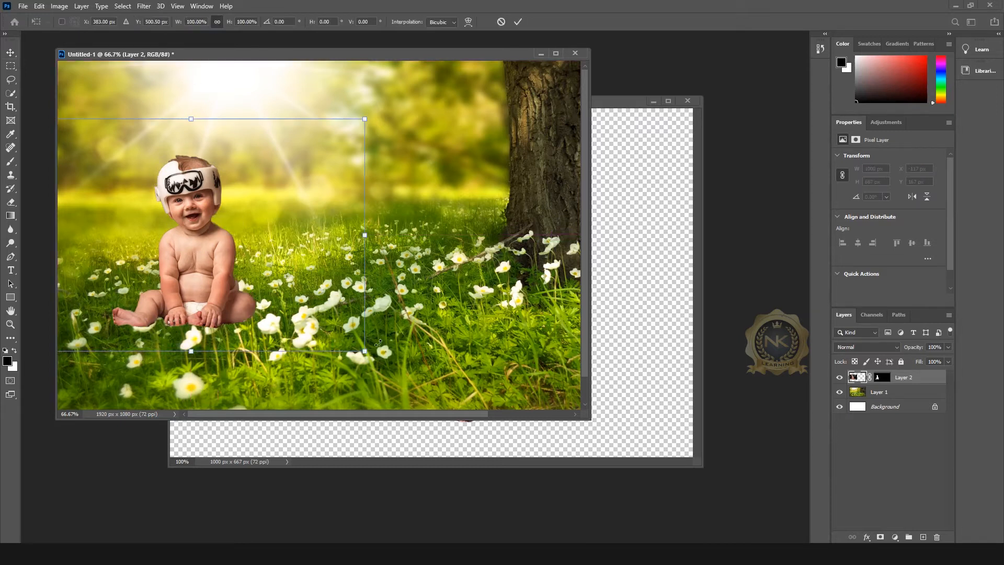
drag(366, 351, 390, 361)
key(ctrl+z)
key(Return)
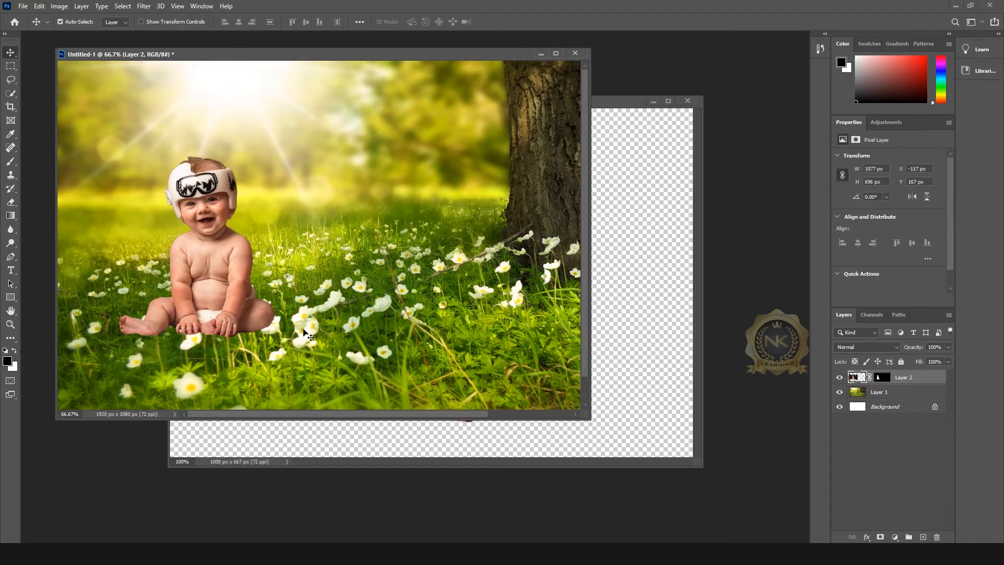
mouse_move(216, 278)
mouse_down()
mouse_move(211, 268)
mouse_move(206, 280)
mouse_up()
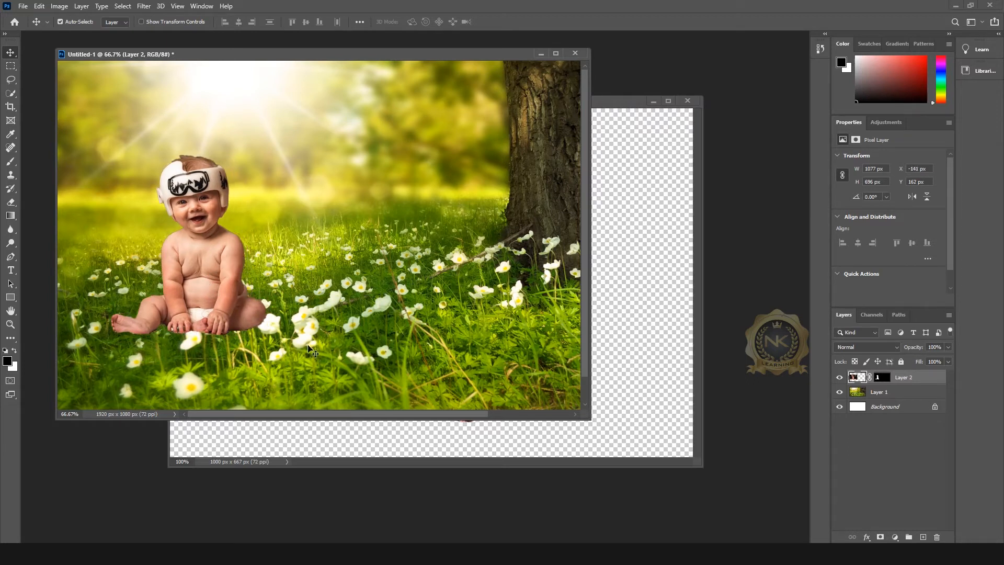
click(614, 163)
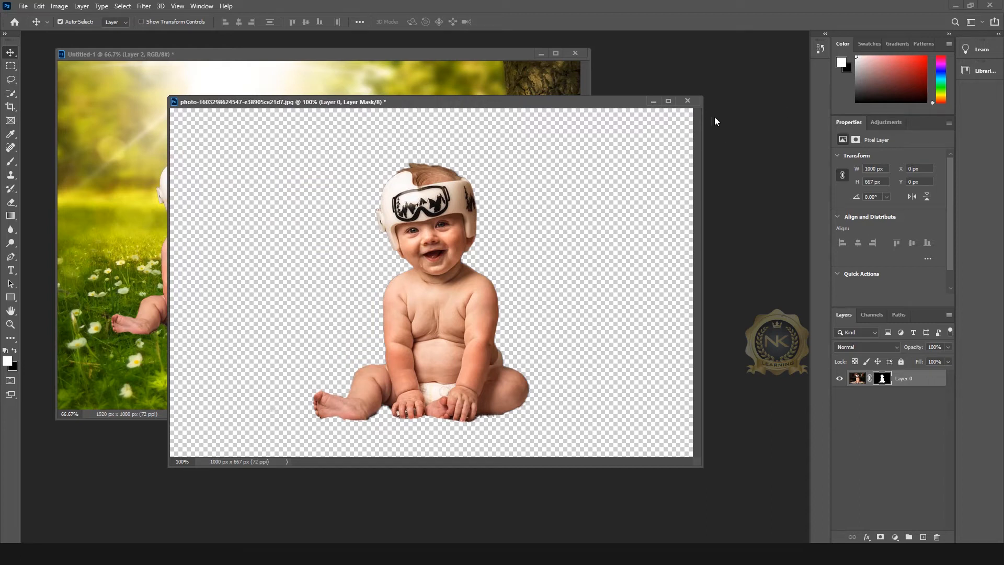
click(687, 101)
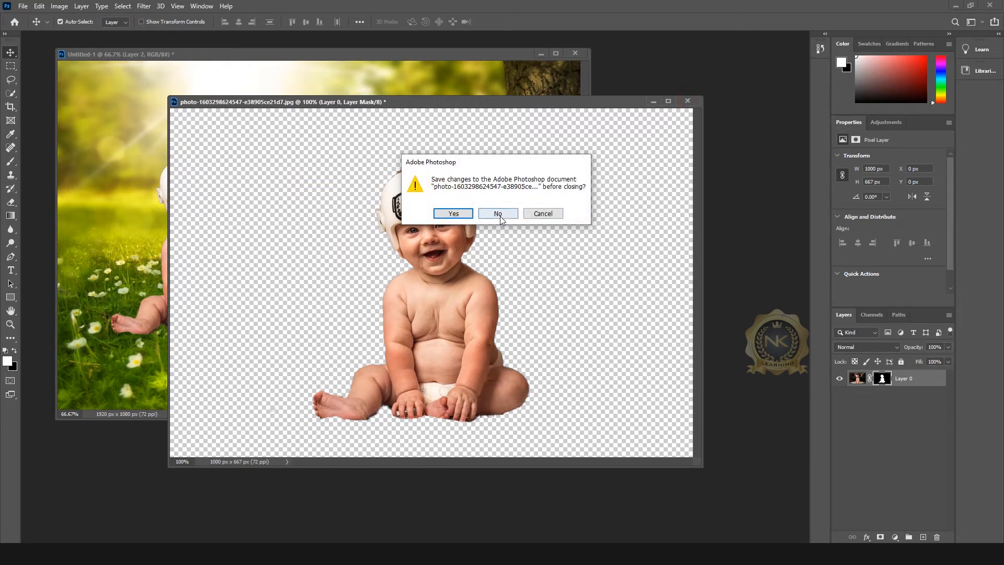
click(500, 215)
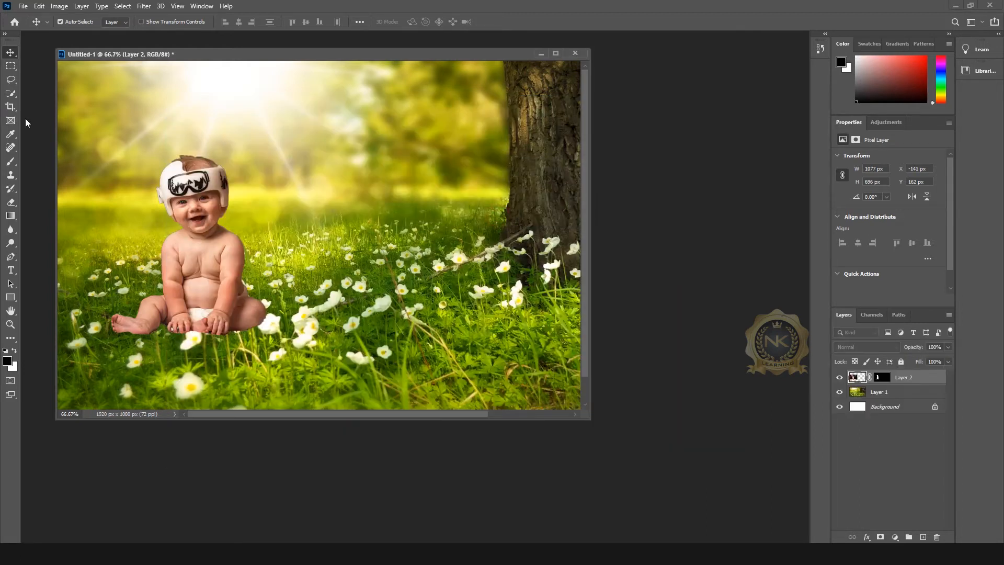
click(25, 9)
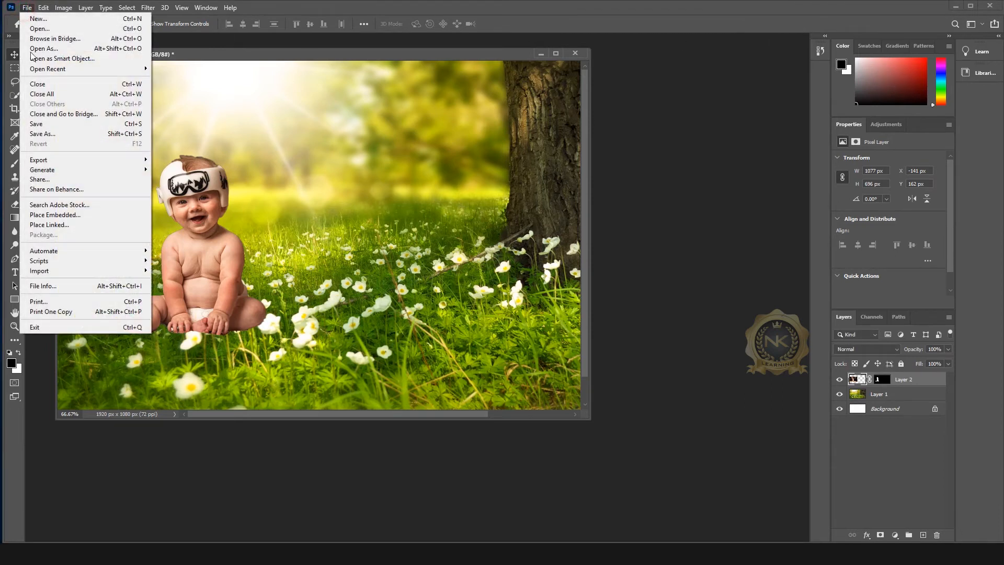
click(48, 29)
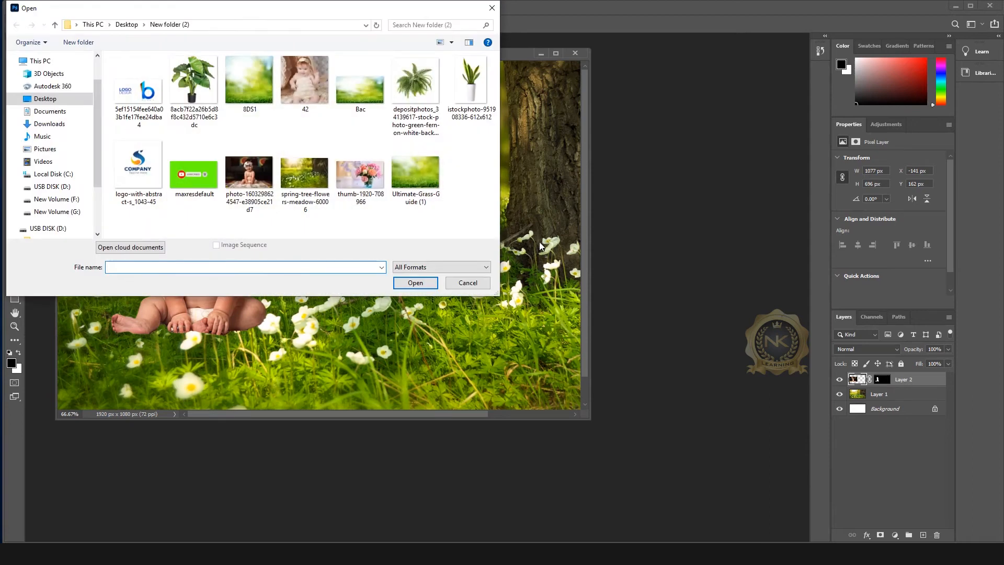
click(372, 180)
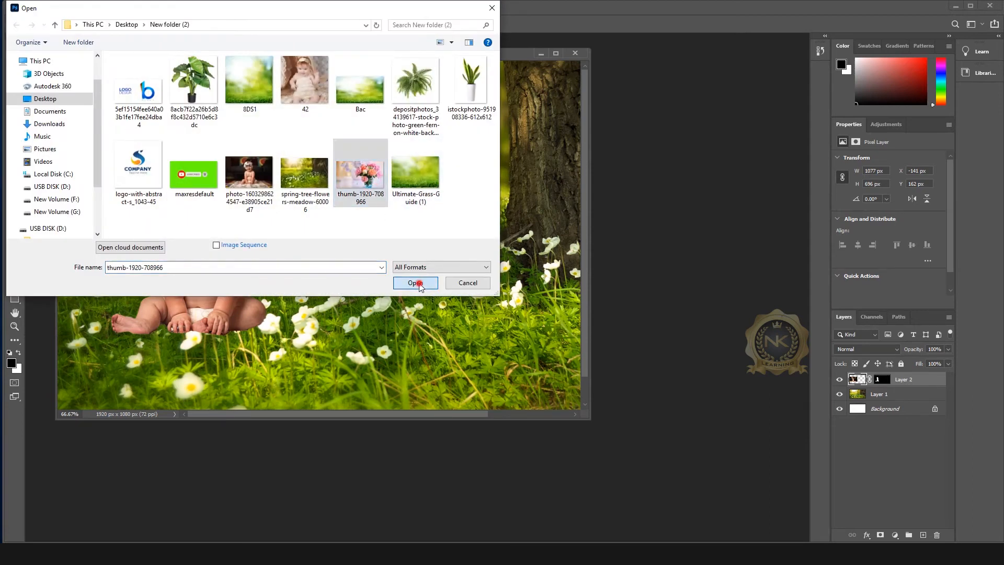
click(415, 282)
drag(248, 67, 266, 102)
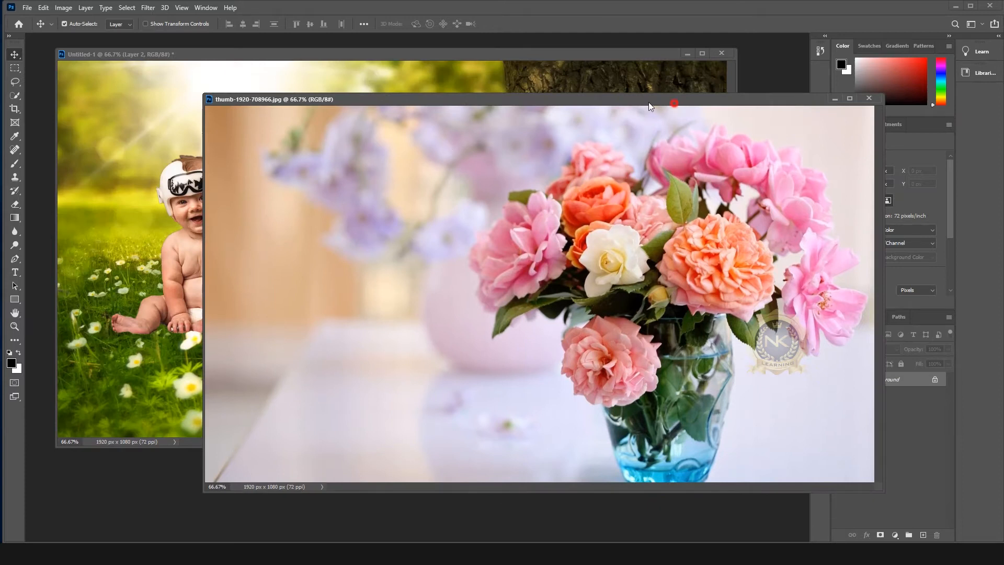
drag(648, 103, 577, 103)
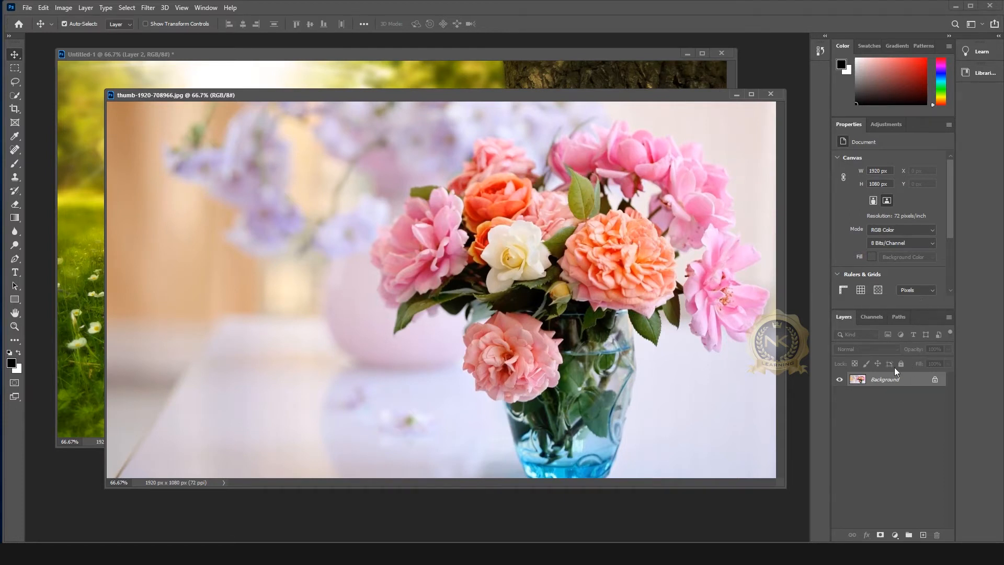
Step: Unlock the flower vase photo's background layer and cut out the bouquet with Remove Background
click(934, 380)
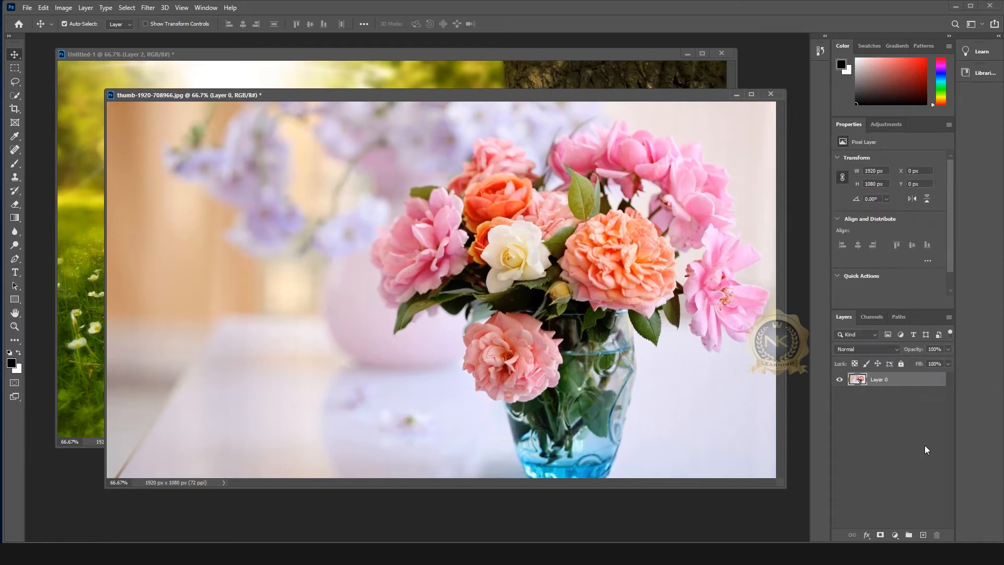
double_click(904, 380)
click(374, 255)
click(836, 277)
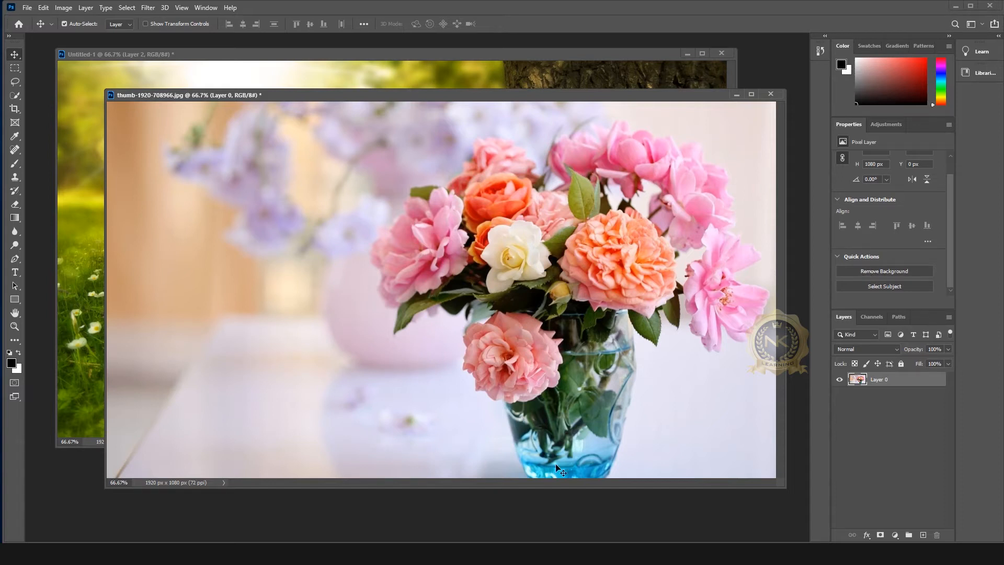
click(889, 271)
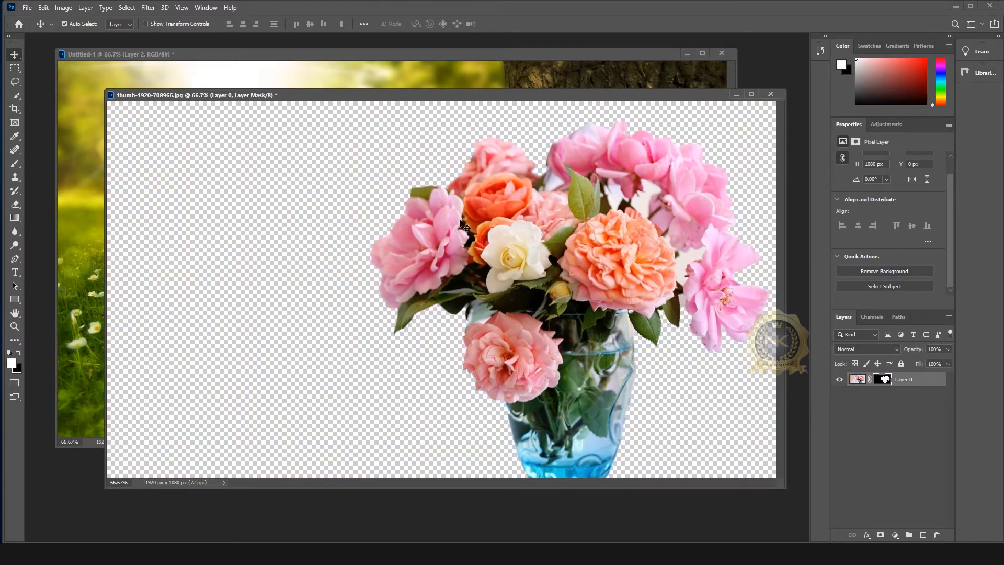
Step: Bring the masked flower vase into Untitled-1, scale it down to about 432 px high and place it in front of the baby
drag(446, 97, 509, 129)
drag(583, 292, 96, 204)
drag(333, 312, 695, 302)
key(ctrl+t)
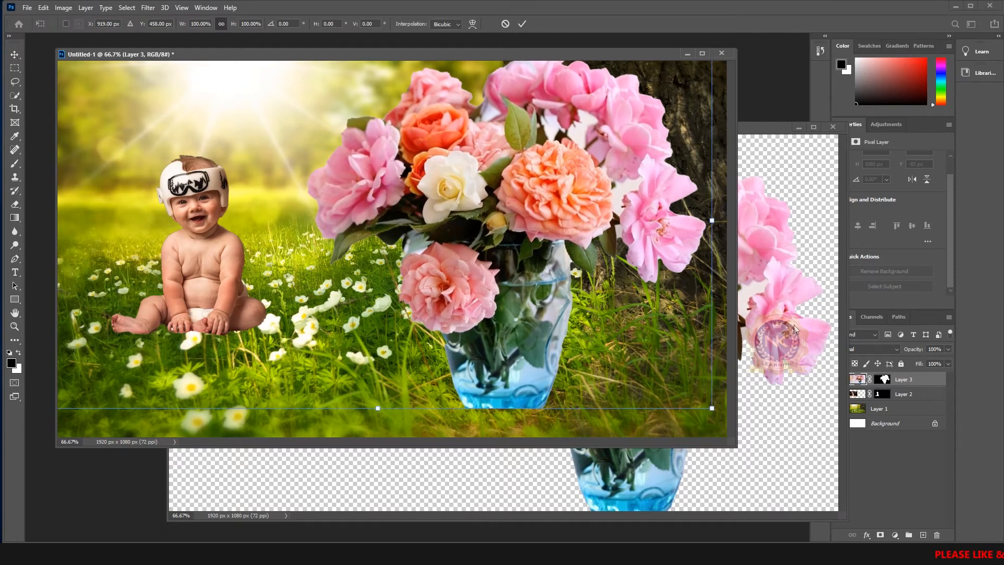
drag(711, 407, 385, 182)
key(ctrl+z)
scroll(480, 280, down, 4)
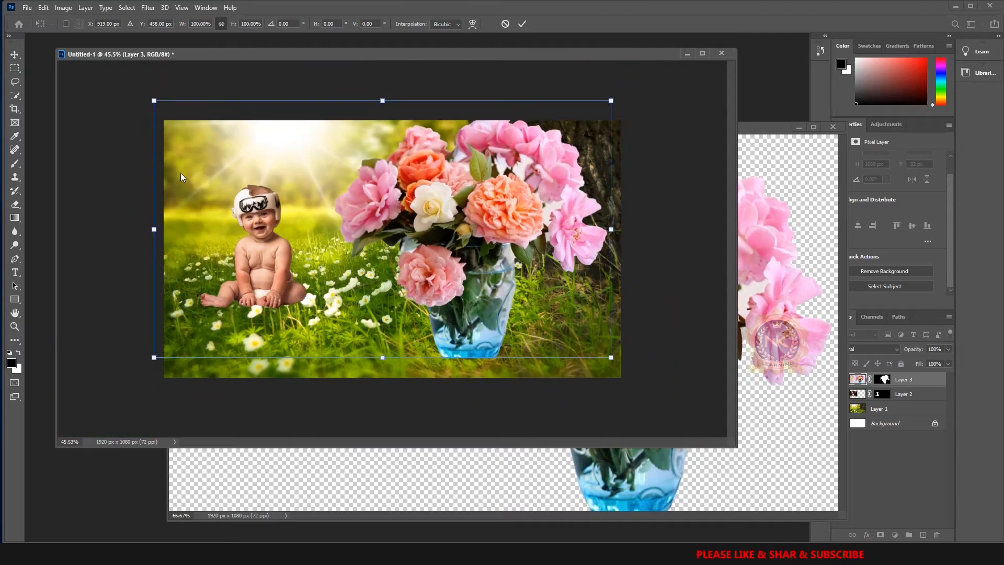
drag(152, 100, 421, 252)
key(Return)
drag(555, 323, 228, 338)
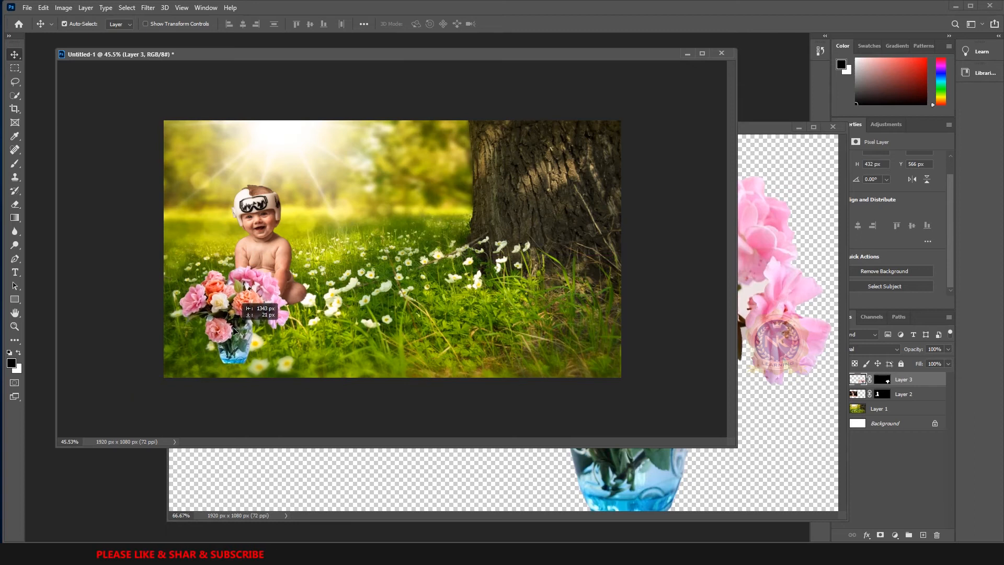
key(ctrl+t)
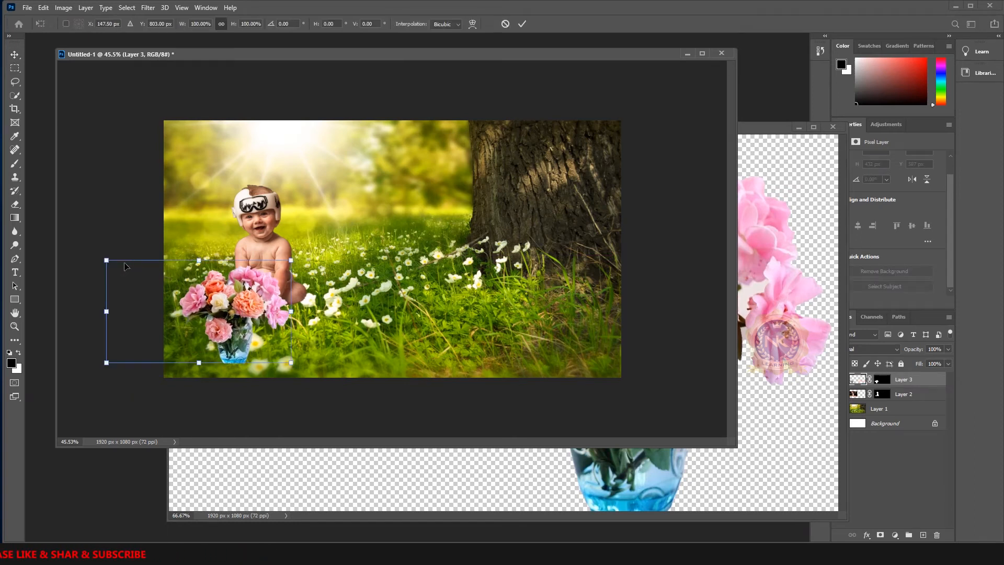
drag(106, 260, 194, 280)
key(ctrl+z)
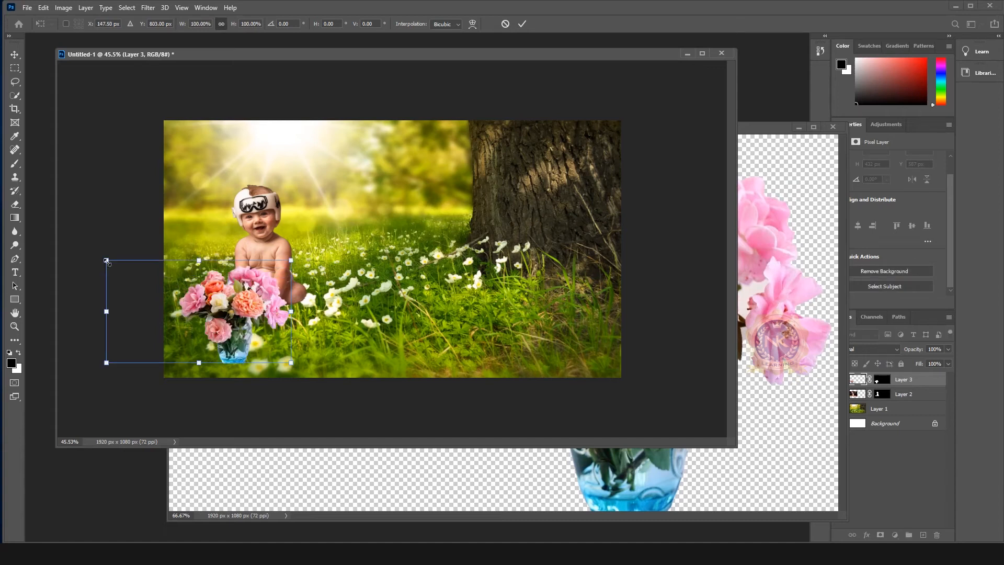
key(Return)
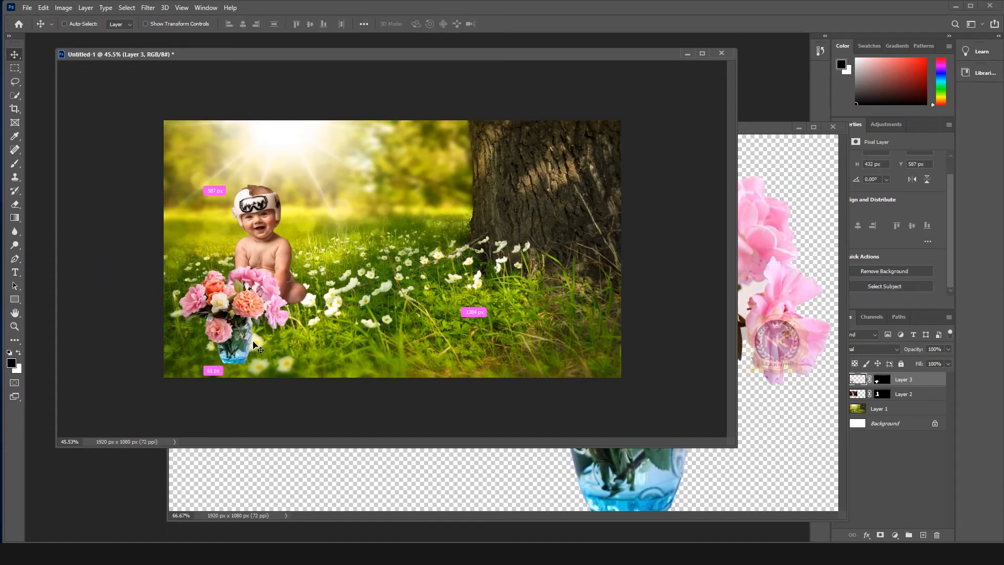
Step: Shrink the flower vase layer to about 496 x 307 px and position it on the grass between the baby's legs
key(ctrl+t)
drag(105, 261, 176, 291)
key(Return)
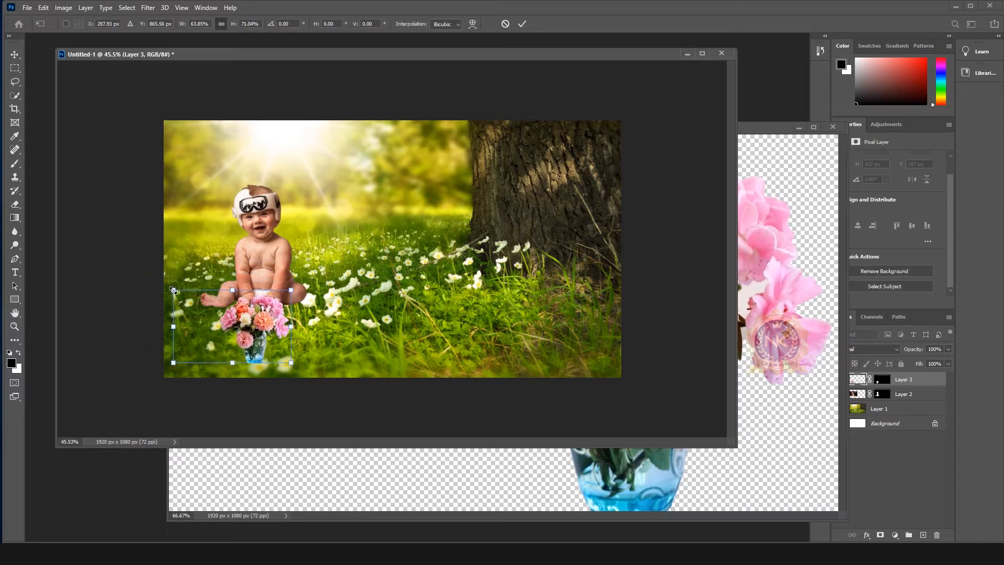
mouse_move(264, 325)
mouse_down()
mouse_move(228, 316)
mouse_move(259, 320)
mouse_move(267, 310)
mouse_up()
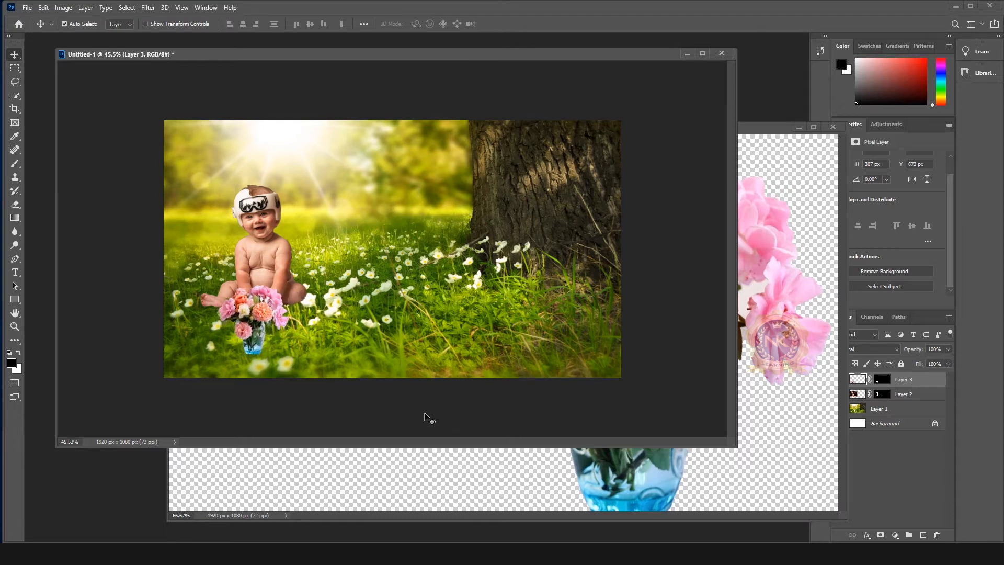
click(746, 207)
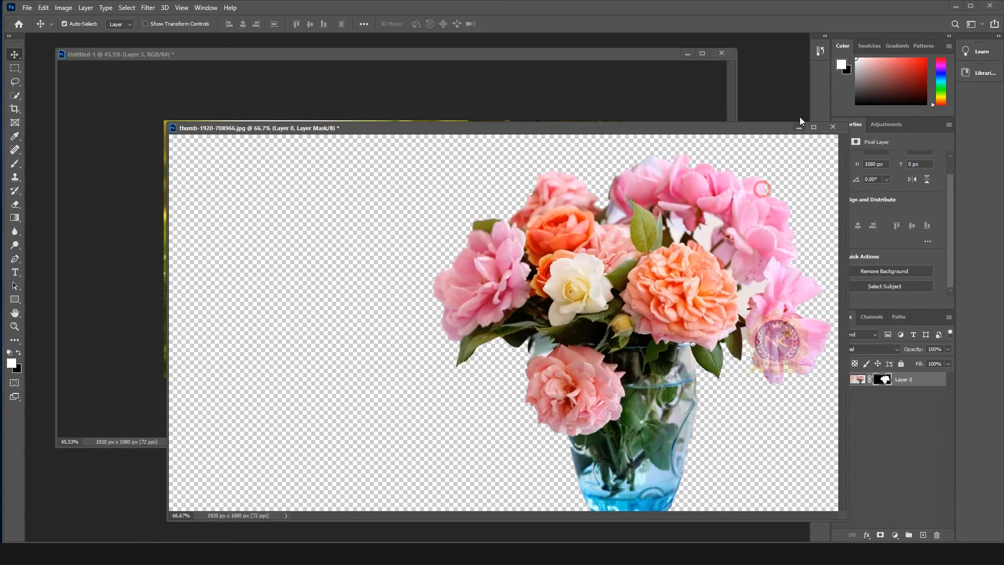
click(833, 126)
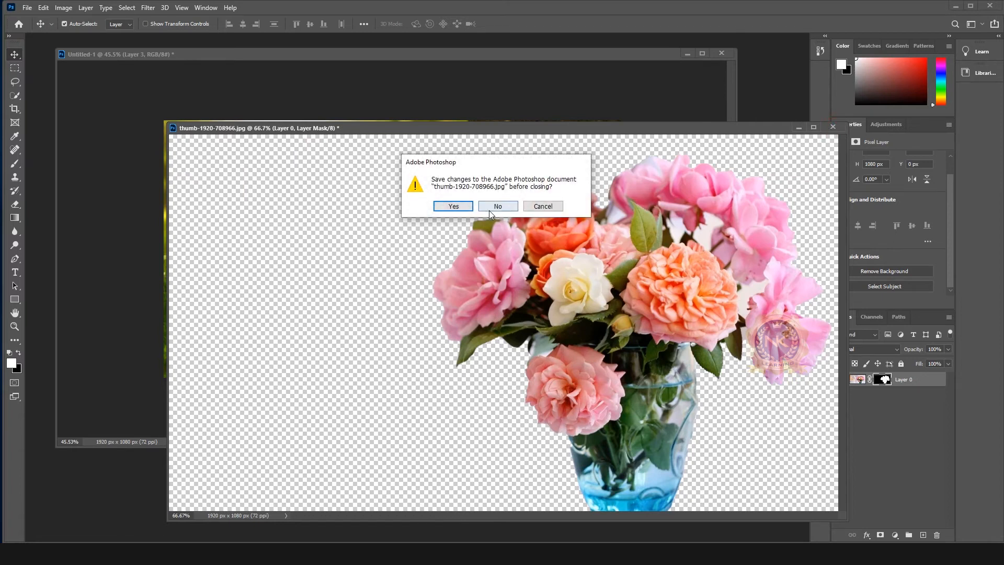
click(492, 207)
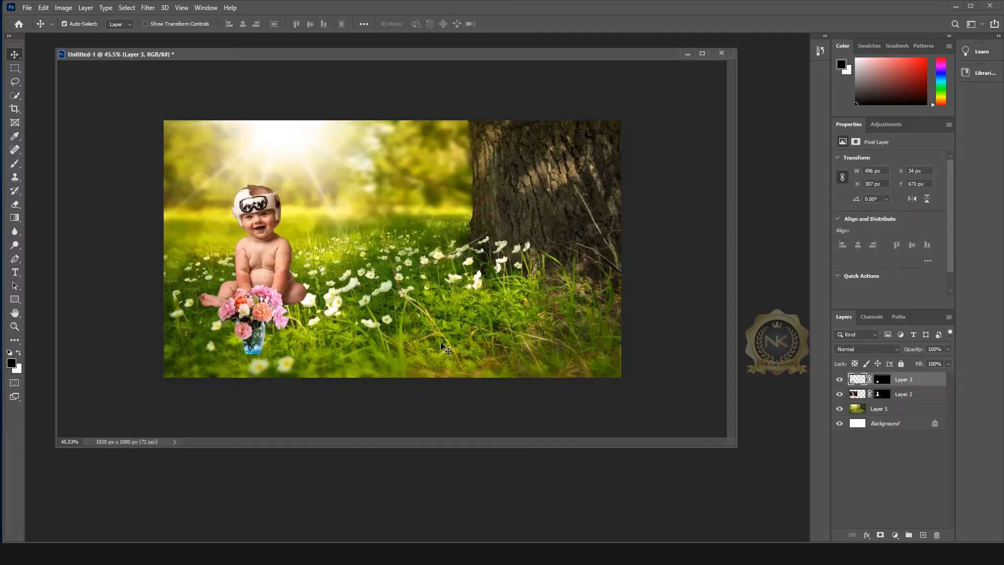
Step: Add a drop shadow to the flower vase layer with 48% opacity, -176° angle, 7 px distance, 6% spread and 6 px size
double_click(935, 380)
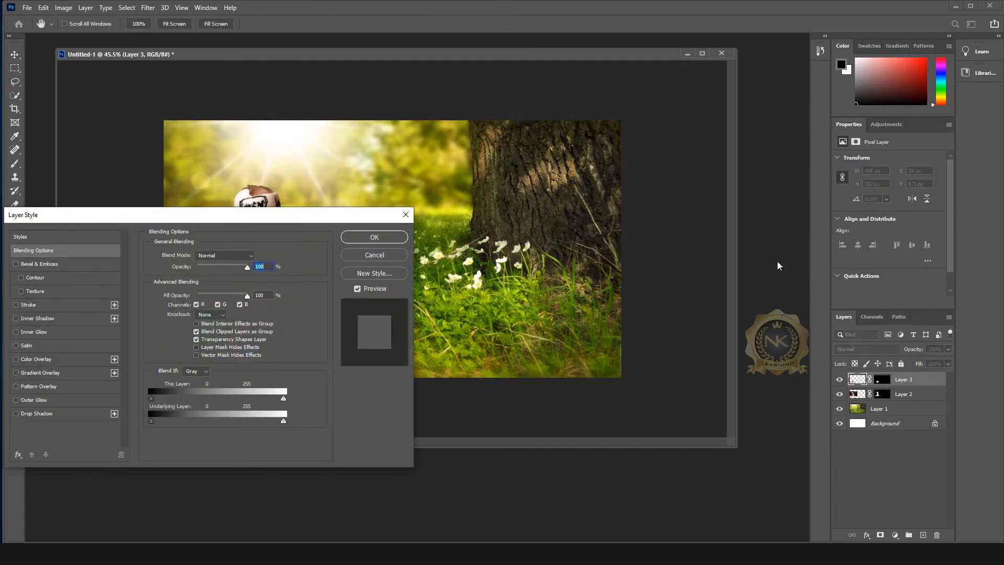
drag(204, 218, 519, 187)
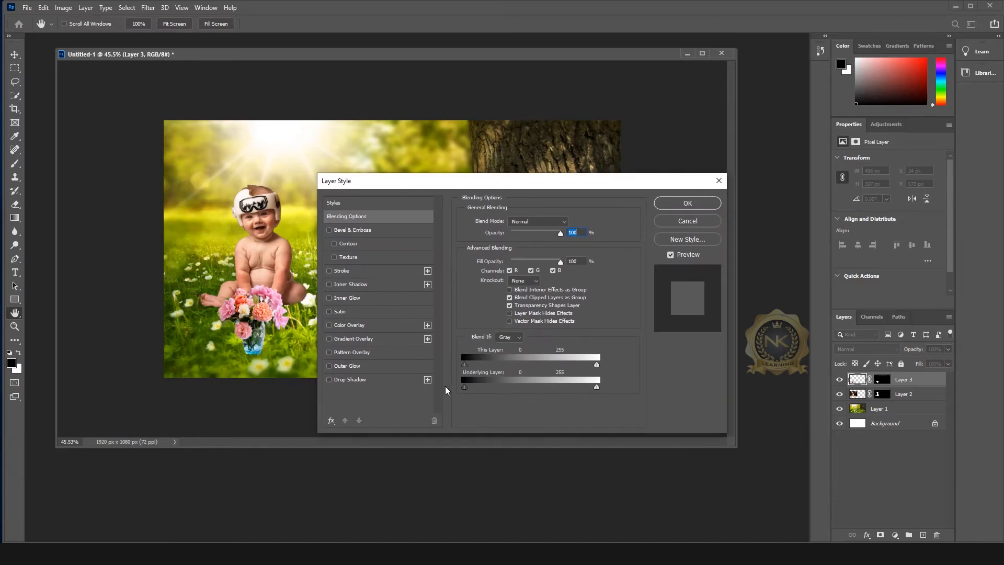
click(359, 380)
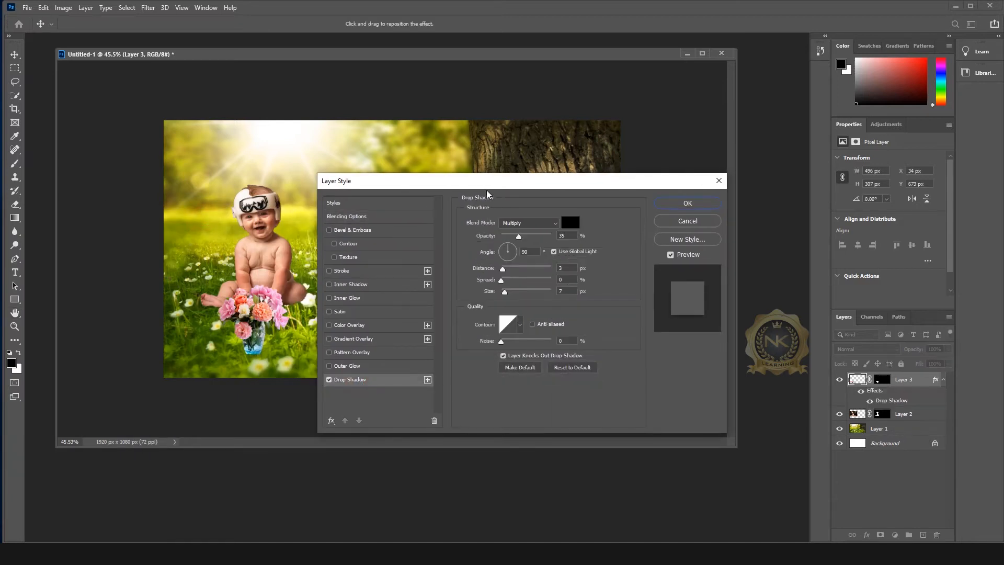
drag(485, 187, 640, 142)
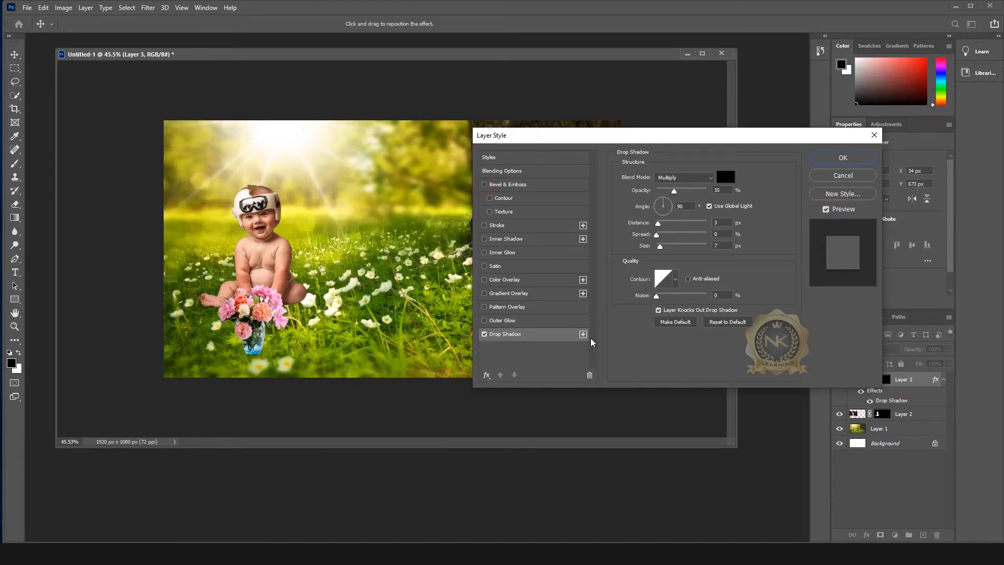
drag(671, 250, 665, 251)
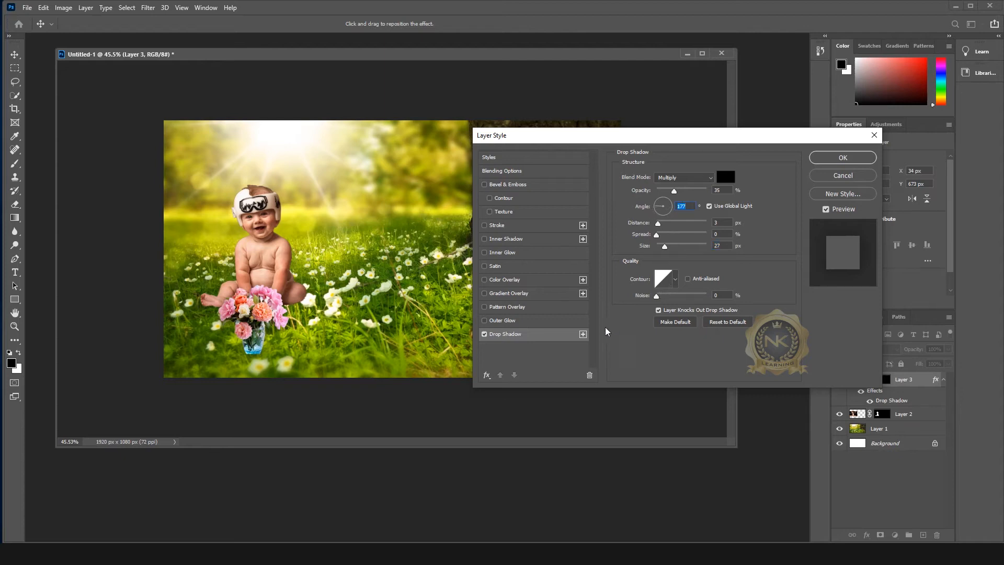
drag(257, 327, 265, 324)
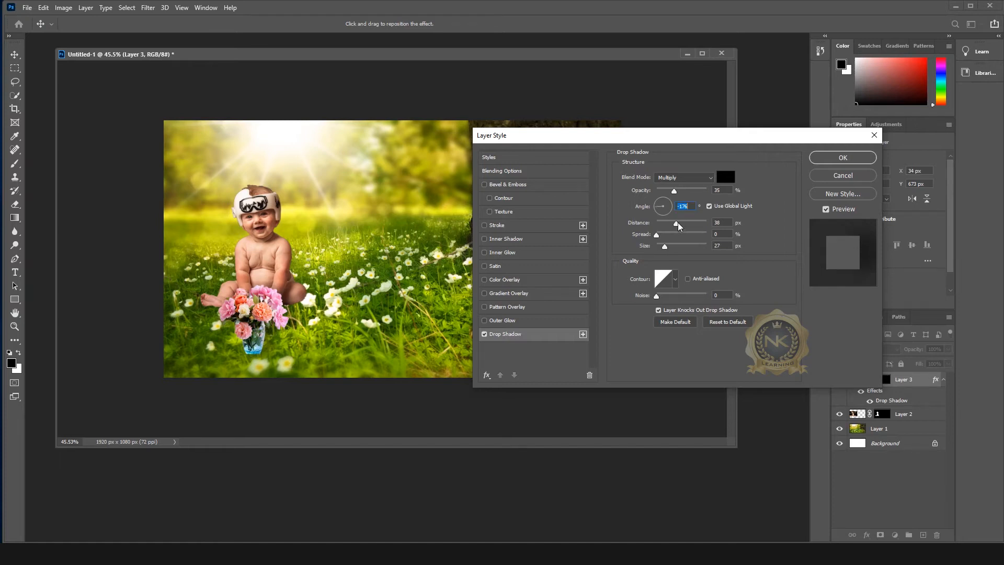
mouse_move(675, 225)
mouse_down()
mouse_move(661, 225)
mouse_move(670, 224)
mouse_up()
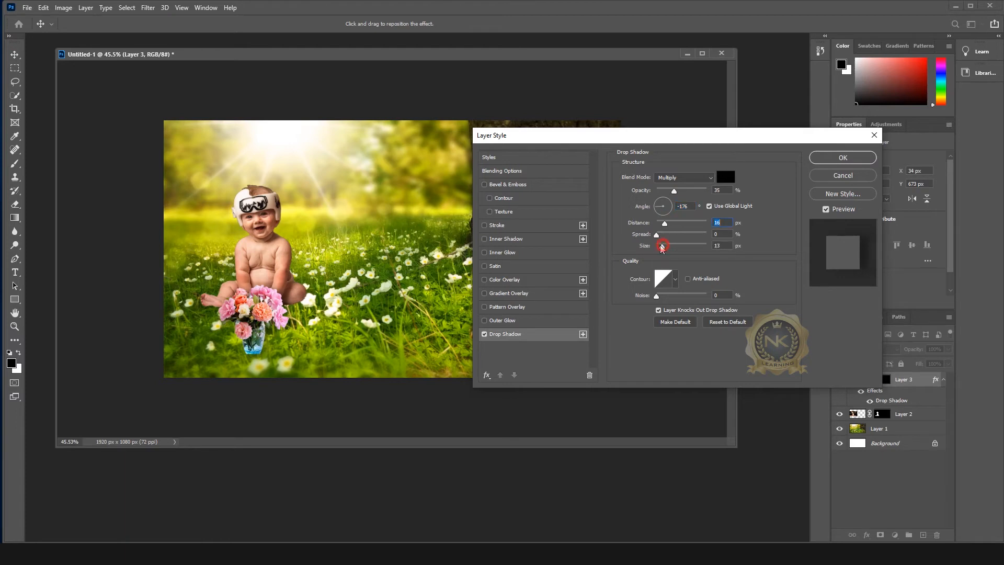
click(656, 246)
mouse_move(665, 240)
mouse_down()
mouse_move(661, 226)
mouse_move(674, 225)
mouse_move(660, 228)
mouse_up()
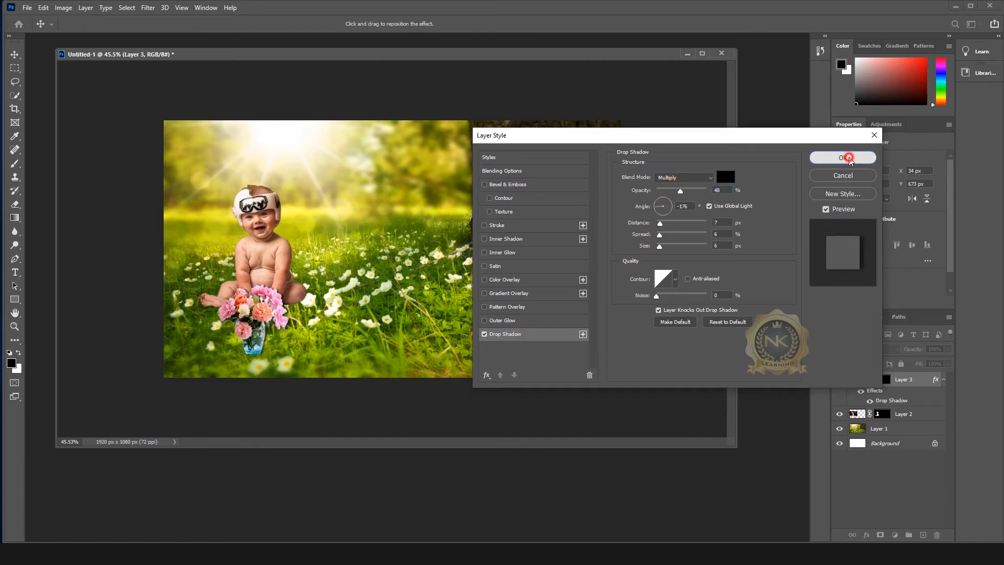
click(844, 158)
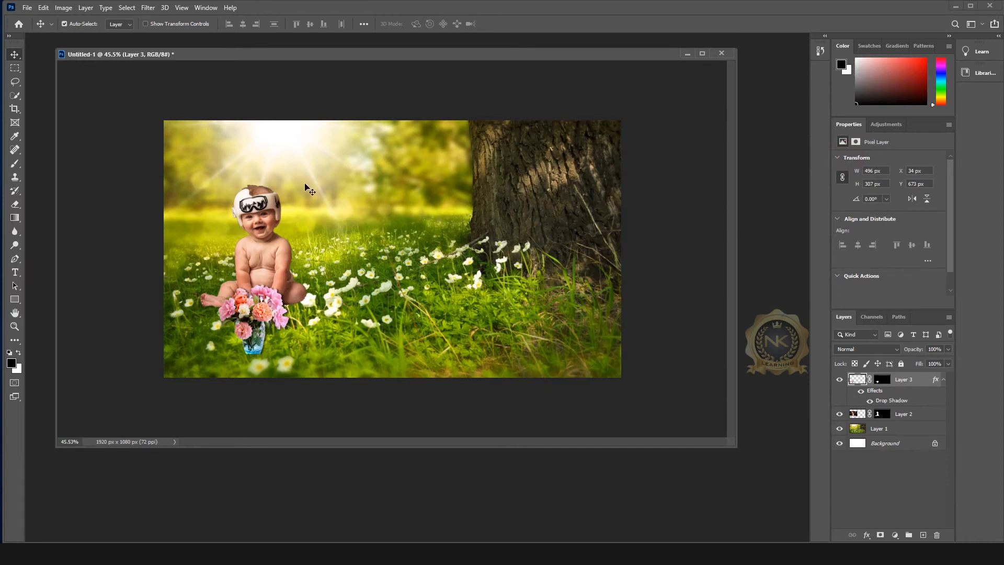
click(24, 6)
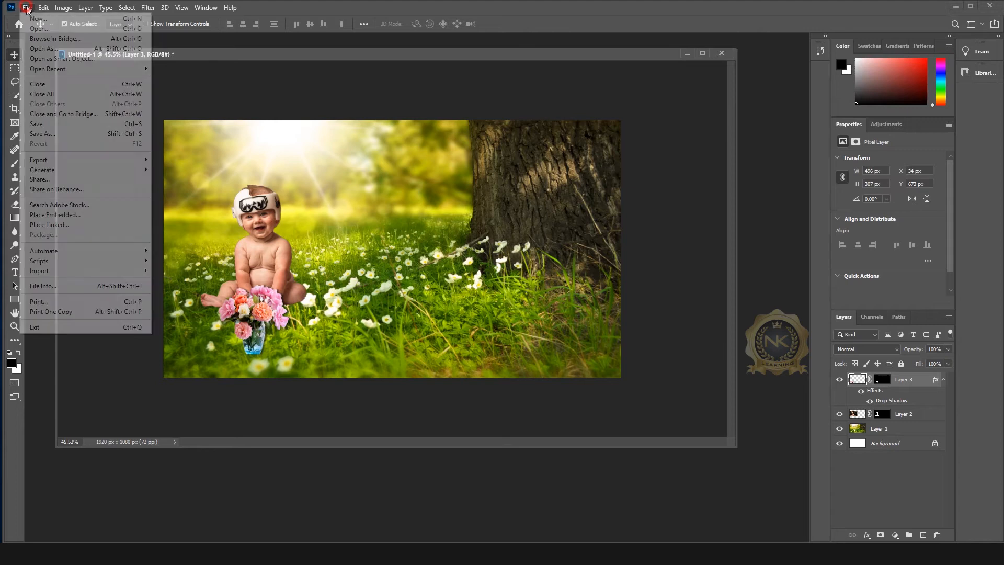
click(41, 22)
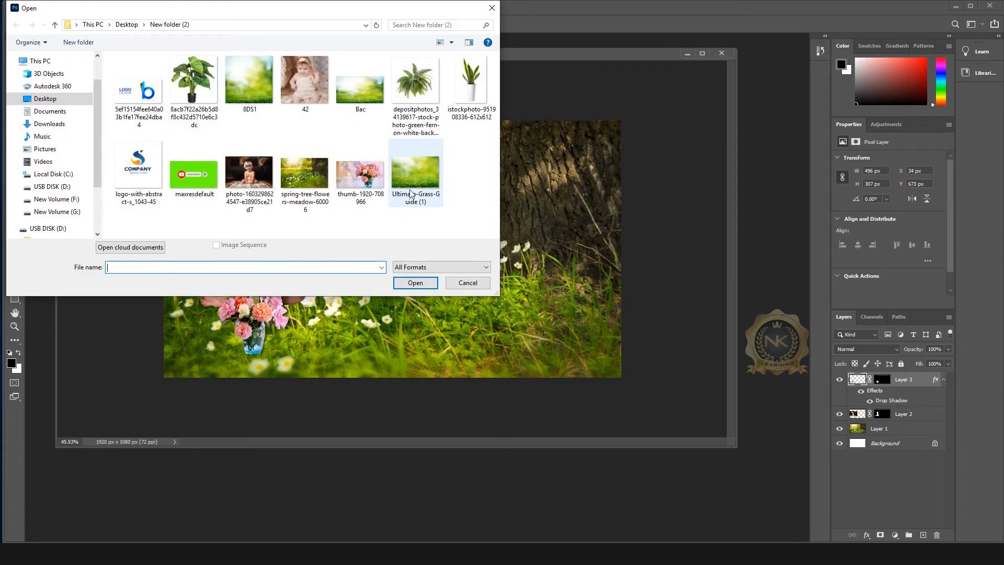
click(257, 173)
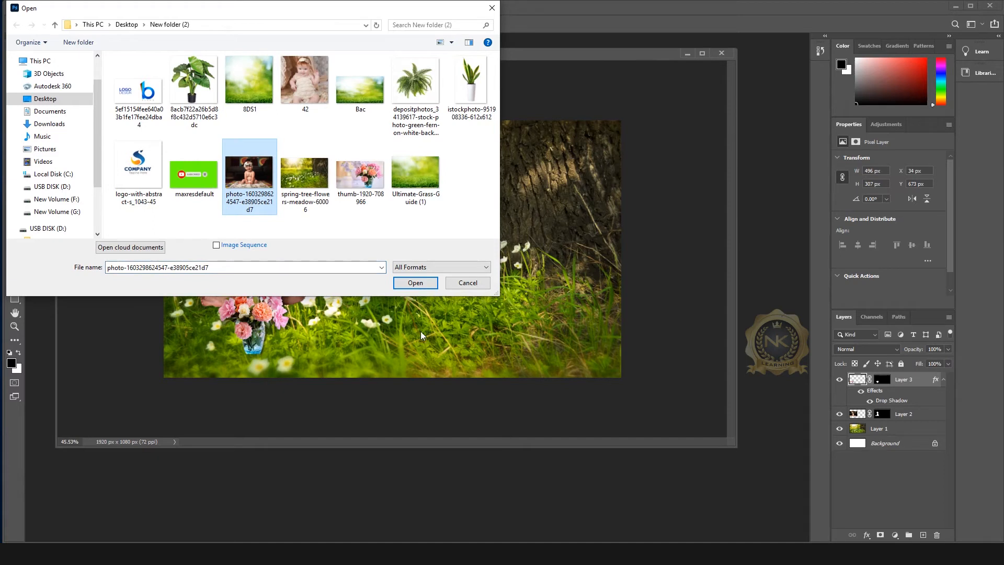
click(407, 282)
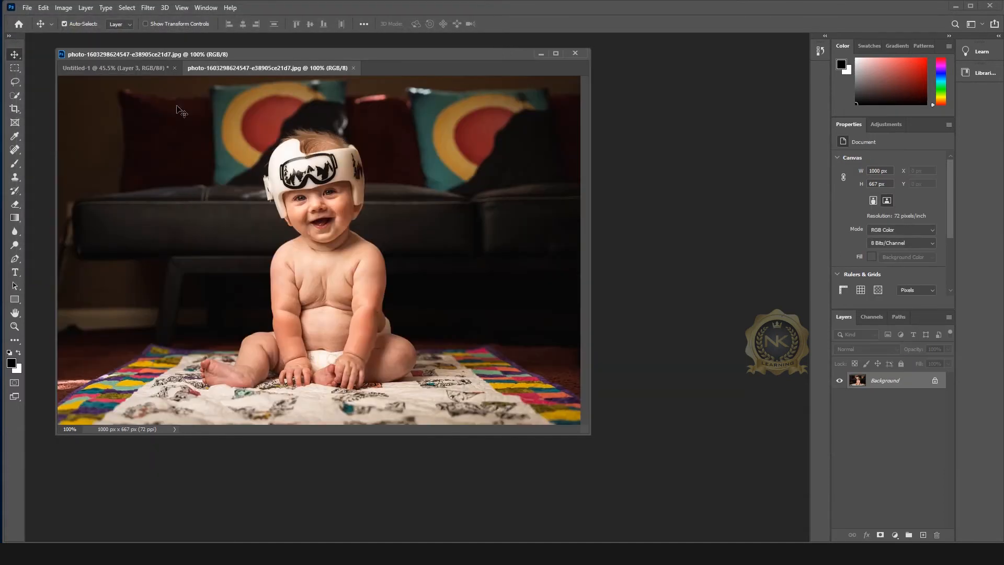
drag(215, 72, 242, 106)
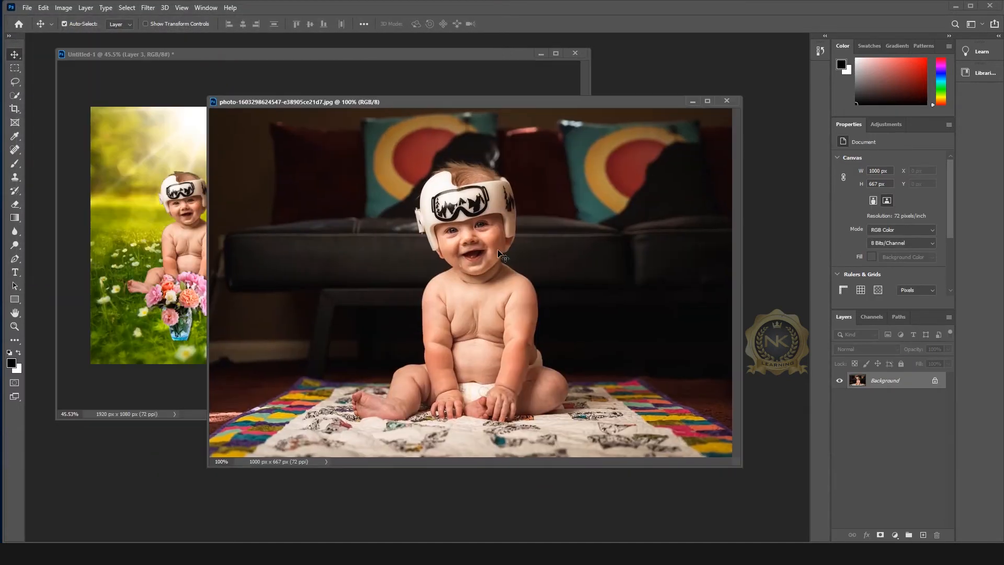
Step: Select the whole baby, including the helmet, with the Quick Selection tool and subtract the spilled blanket areas around the legs
click(15, 98)
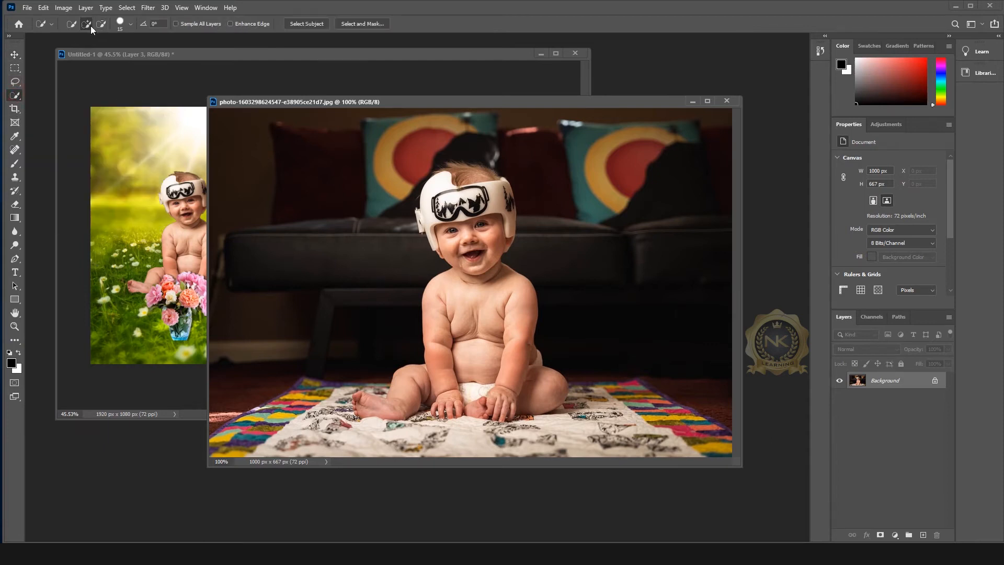
mouse_move(482, 239)
mouse_down()
mouse_move(523, 379)
mouse_move(410, 391)
mouse_move(453, 187)
mouse_move(511, 213)
mouse_move(447, 196)
mouse_move(432, 224)
mouse_up()
drag(463, 179, 475, 178)
drag(462, 169, 454, 168)
click(101, 23)
click(533, 422)
click(566, 417)
alt+click(371, 385)
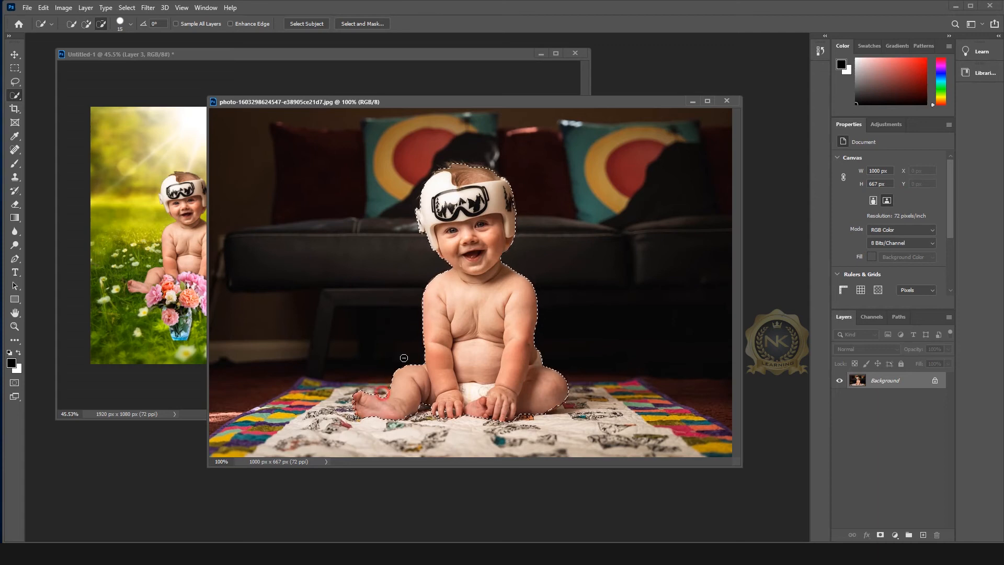
key(alt)
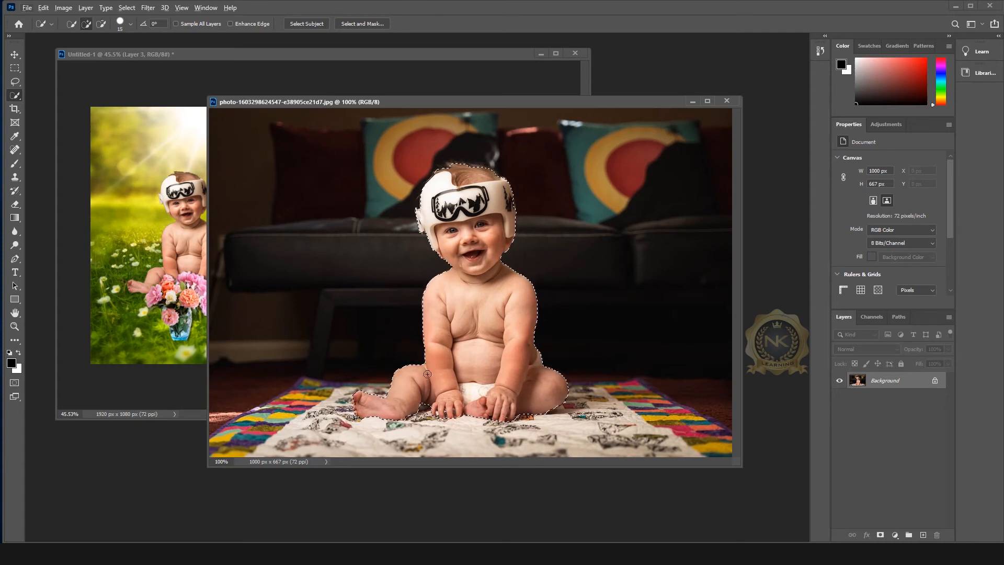
Step: Bring the selected baby into Untitled-1 and place it beside the first baby at about X 617 px, Y 309 px
key(v)
drag(472, 102, 584, 107)
drag(613, 291, 265, 262)
drag(251, 219, 284, 239)
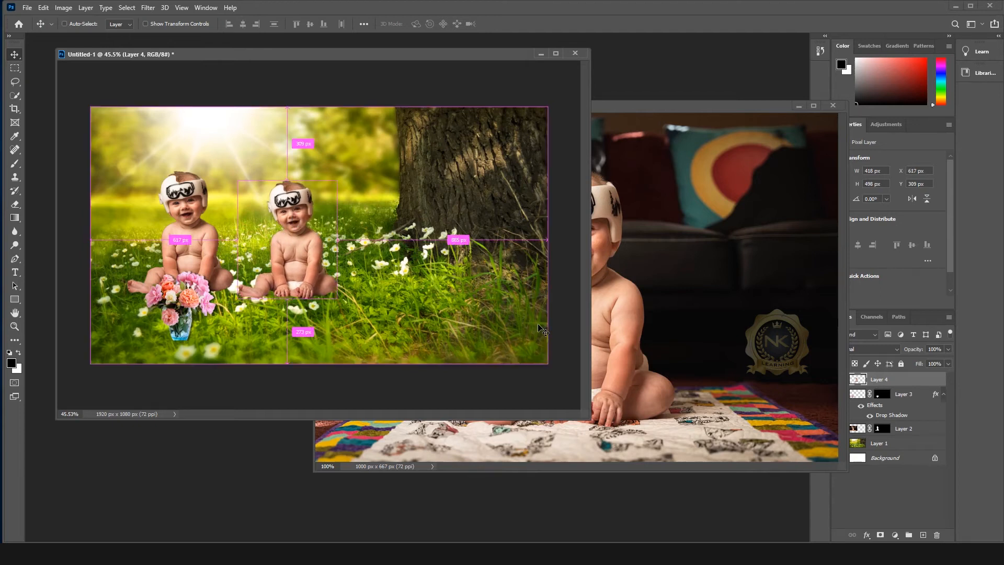
Step: Scale the second baby layer up to about 451 x 548 px
key(ctrl+t)
drag(336, 179, 344, 168)
key(Return)
drag(310, 259, 299, 259)
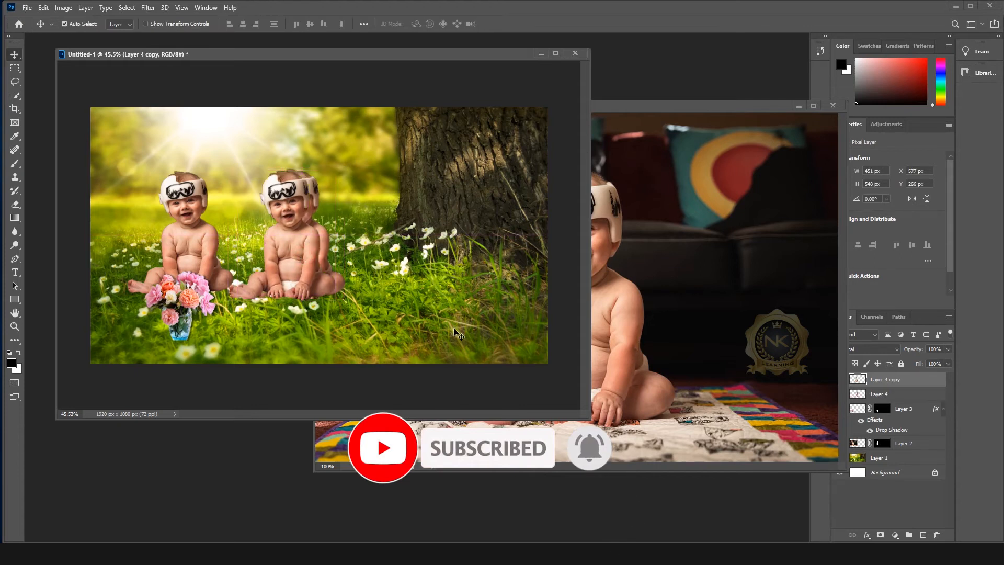
key(ctrl)
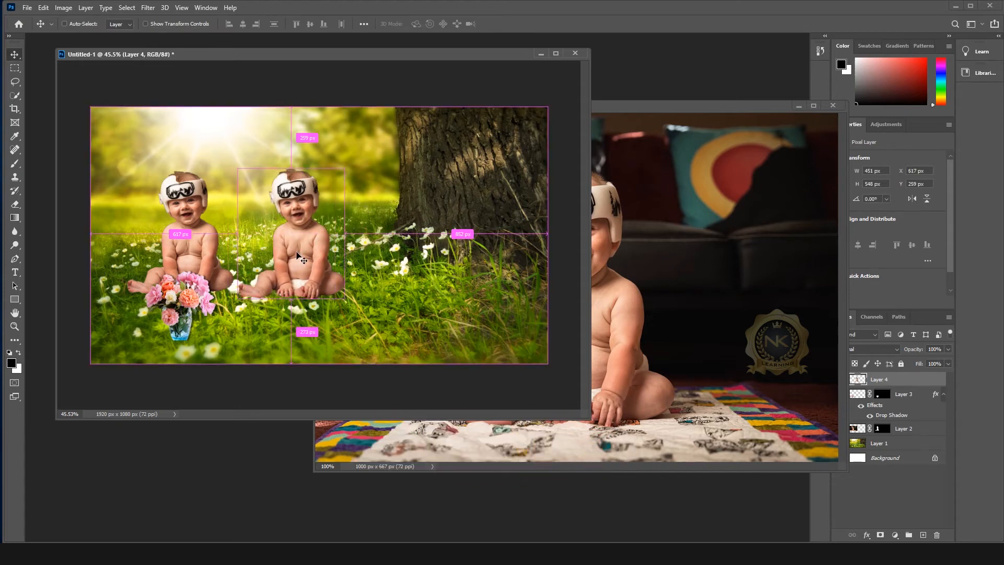
Step: Reorder Layer 4 beneath Layer 2 and shift the second baby closer to the first one
drag(895, 382, 895, 418)
drag(310, 250, 279, 245)
drag(901, 416, 898, 437)
drag(272, 243, 283, 243)
Step: Nudge the second baby up and left to about X 512 px, Y 221 px, right behind the first baby's leg
key(Up)
key(Up)
key(Up)
key(Up)
key(Up)
key(Up)
key(Up)
key(Up)
key(Up)
key(Up)
key(Up)
key(Up)
key(Up)
key(Up)
key(Up)
key(Up)
key(Up)
key(Up)
key(Left)
key(Left)
key(Left)
key(Left)
key(Left)
key(Left)
key(Left)
key(Left)
key(Left)
key(Left)
key(Left)
key(Left)
key(Left)
key(Left)
key(Left)
key(Left)
key(Left)
key(Left)
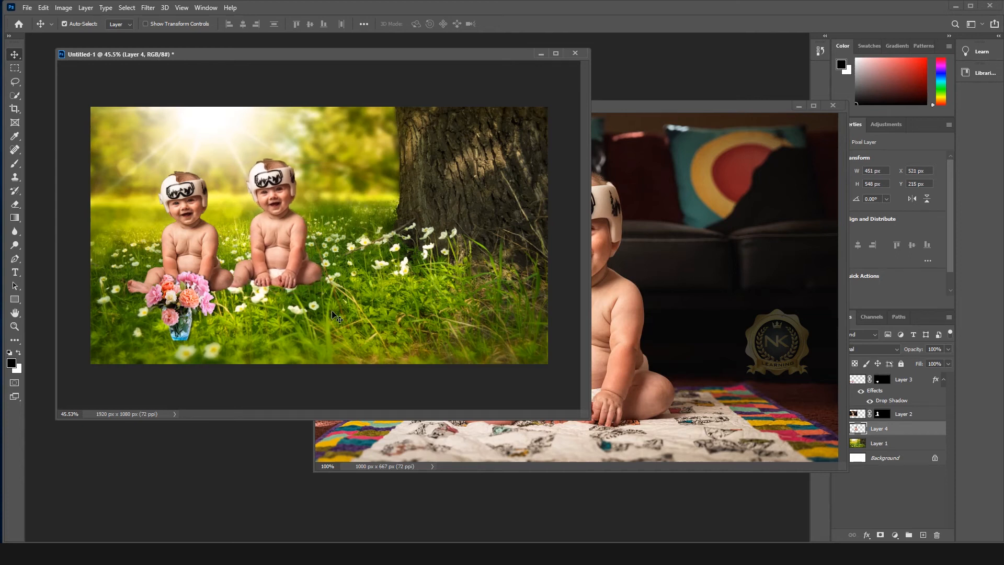
Step: Examine both babies and the flower vase up close, checking the cut-out edges and how they sit on the grass
click(191, 336)
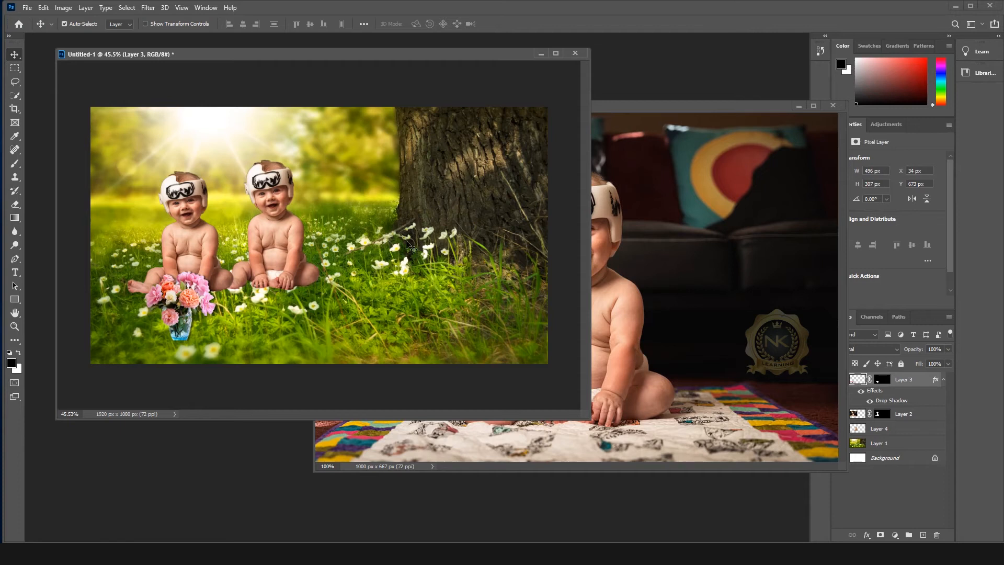
click(717, 309)
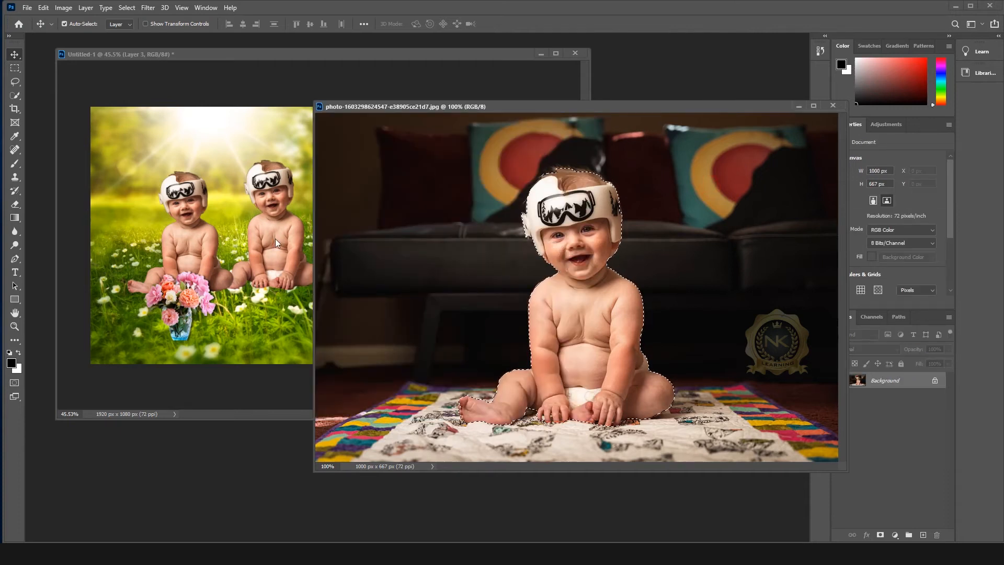
click(264, 222)
scroll(239, 198, up, 10)
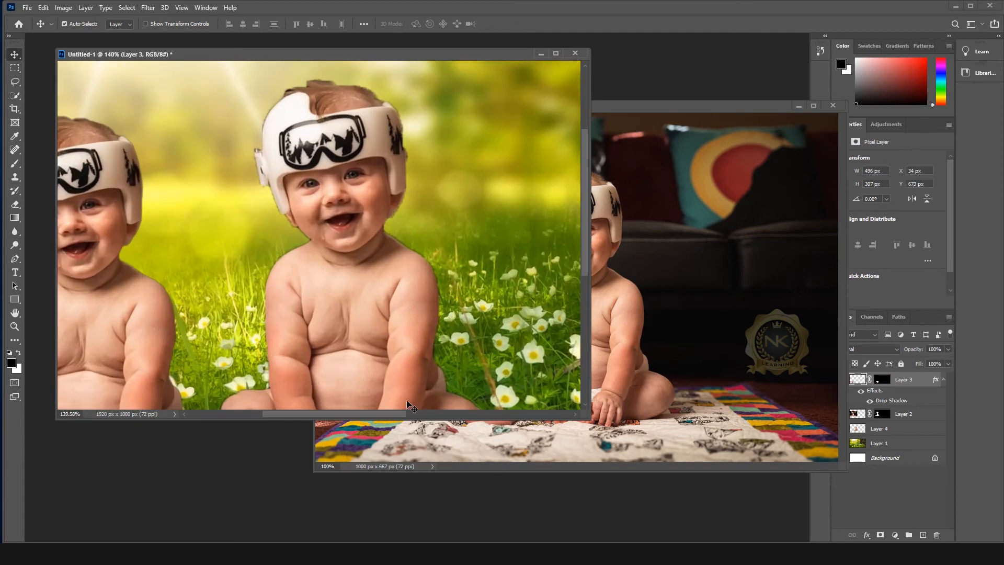
drag(378, 414, 332, 413)
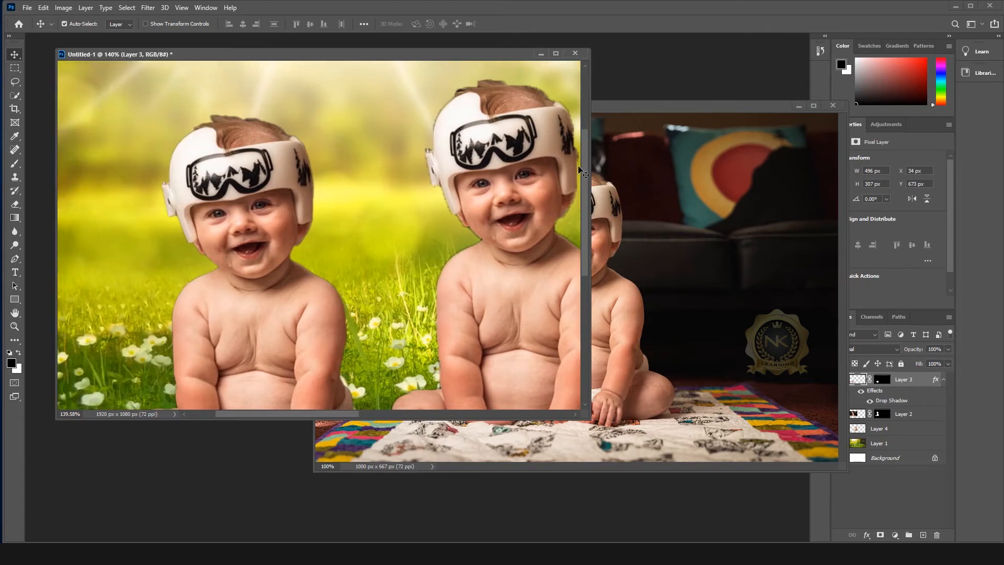
drag(588, 197, 588, 227)
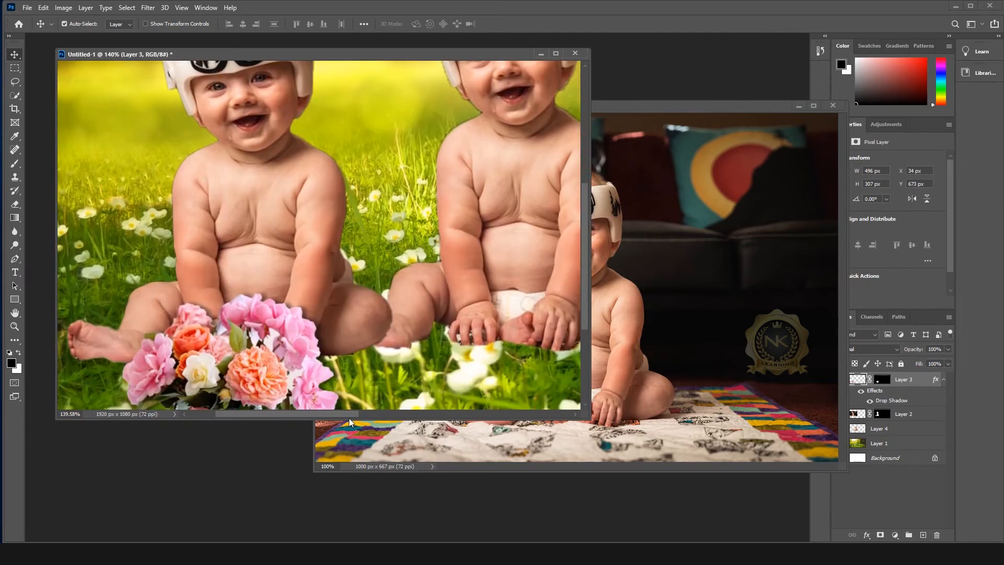
drag(348, 416, 376, 406)
scroll(446, 243, up, 3)
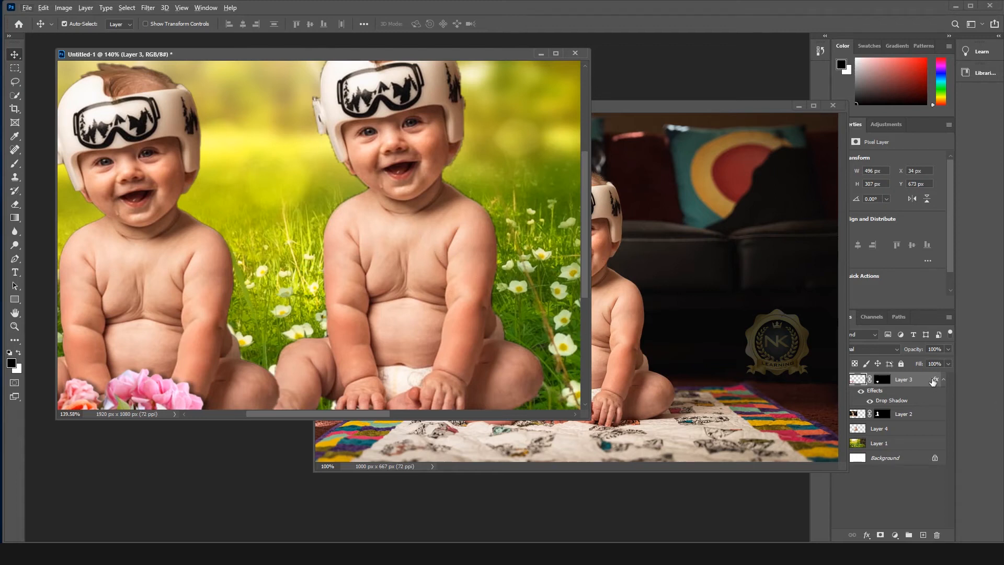
Step: Add a Multiply drop shadow to Layer 4 with 48% opacity, -176° angle, 7 px distance, 6% spread and 6 px size
key(ctrl)
ctrl+click(453, 325)
click(916, 419)
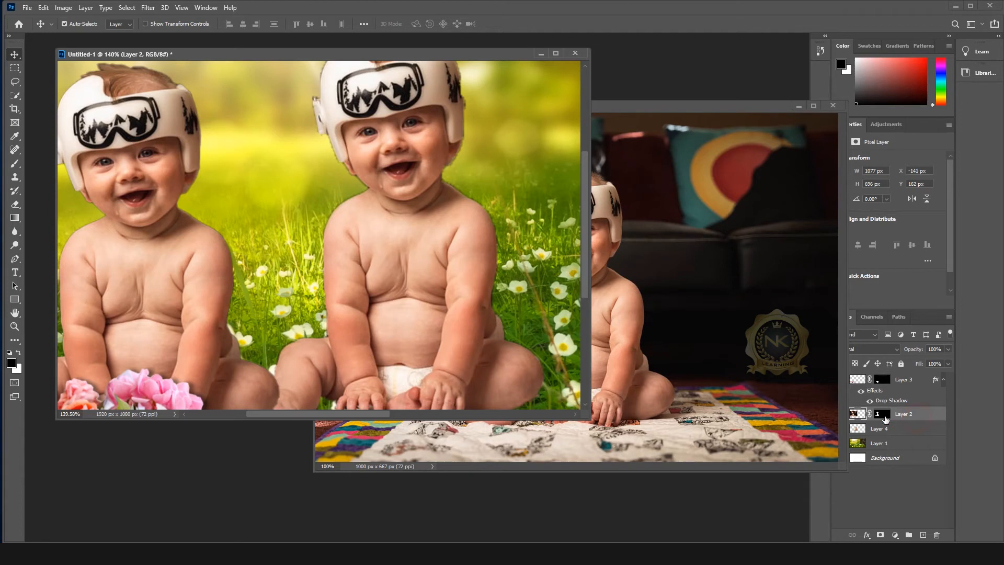
click(895, 431)
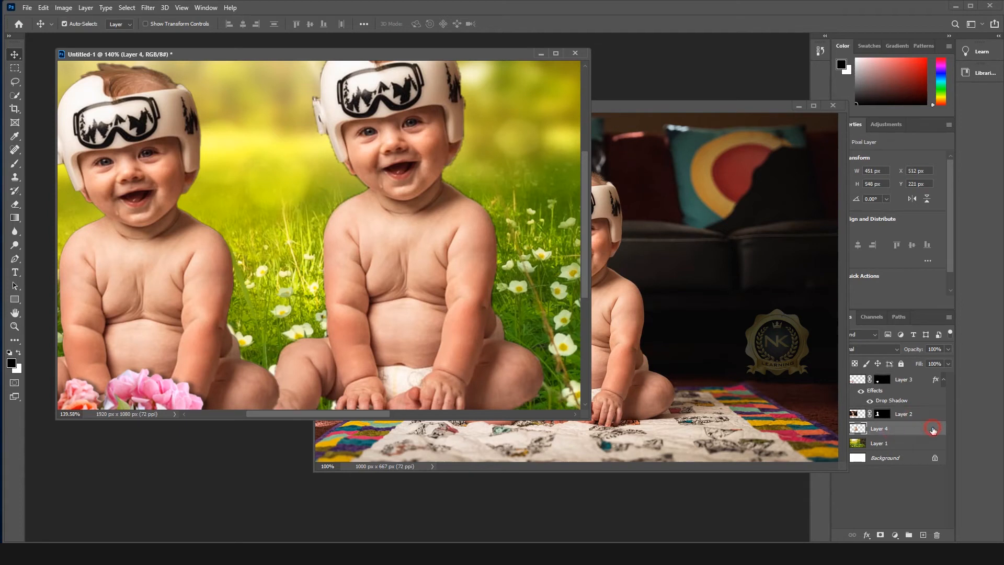
double_click(928, 429)
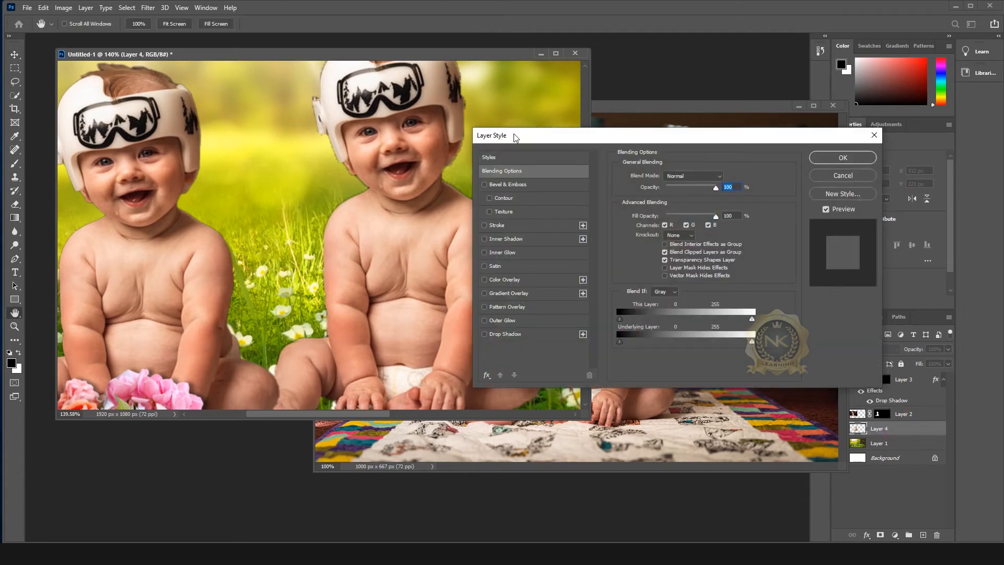
drag(514, 137, 671, 117)
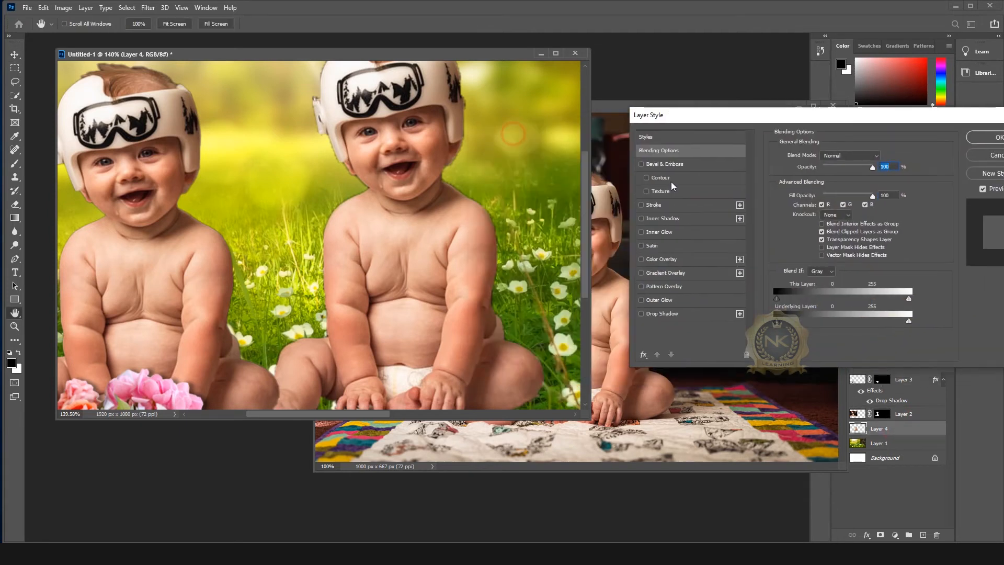
click(659, 315)
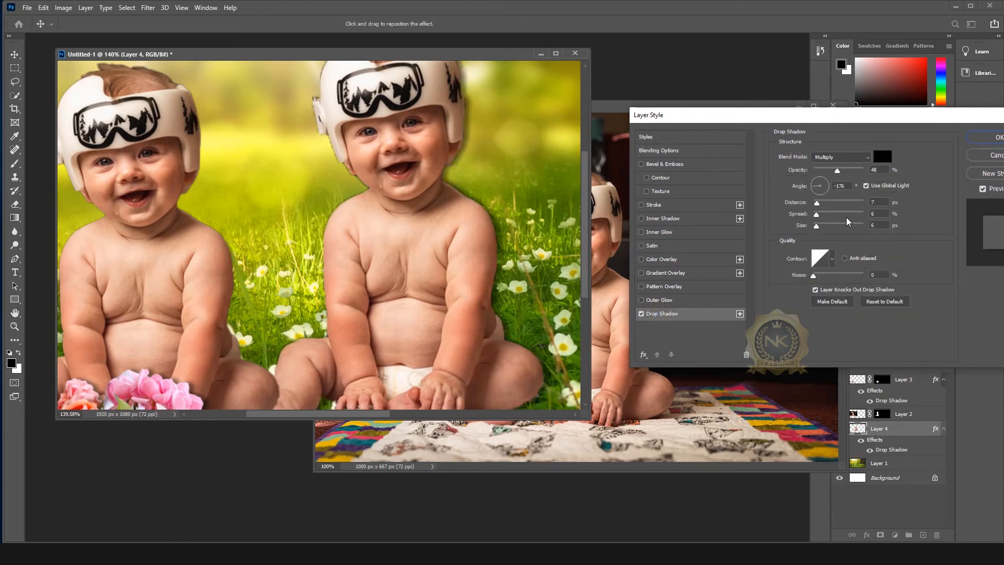
click(999, 137)
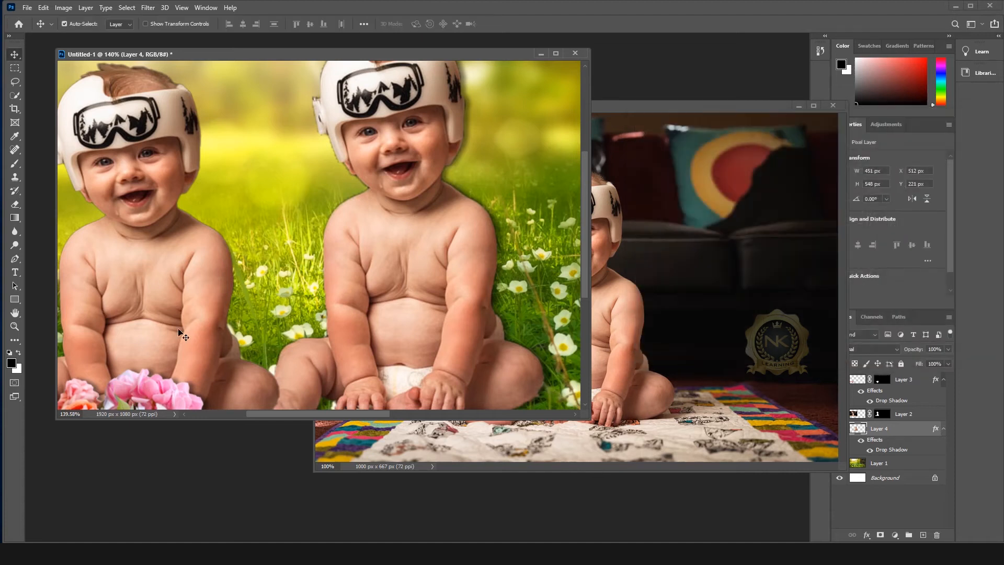
Step: Add a drop shadow to the first baby's layer, Layer 2, keeping the offered shadow settings
drag(180, 294, 210, 302)
scroll(212, 294, down, 5)
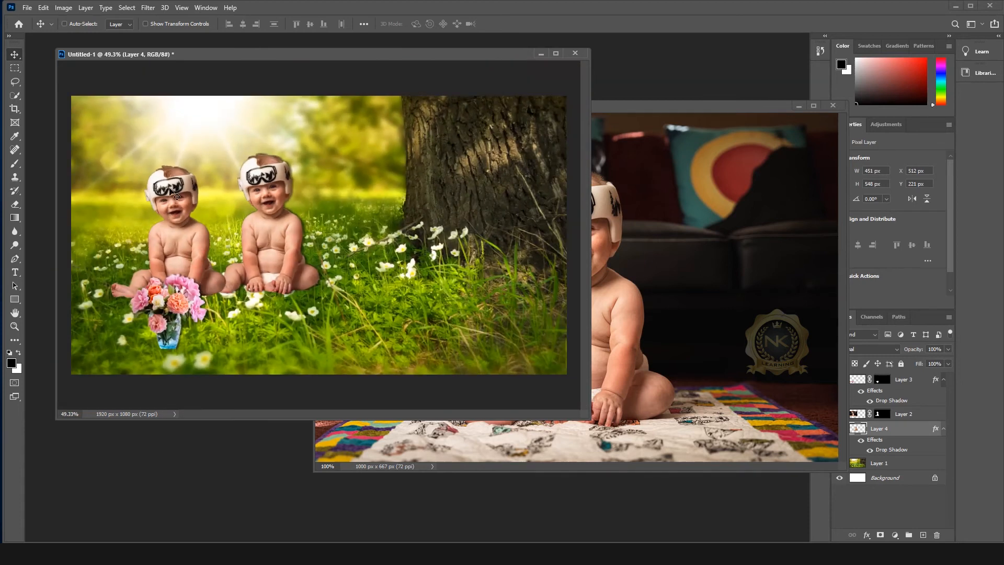
click(171, 193)
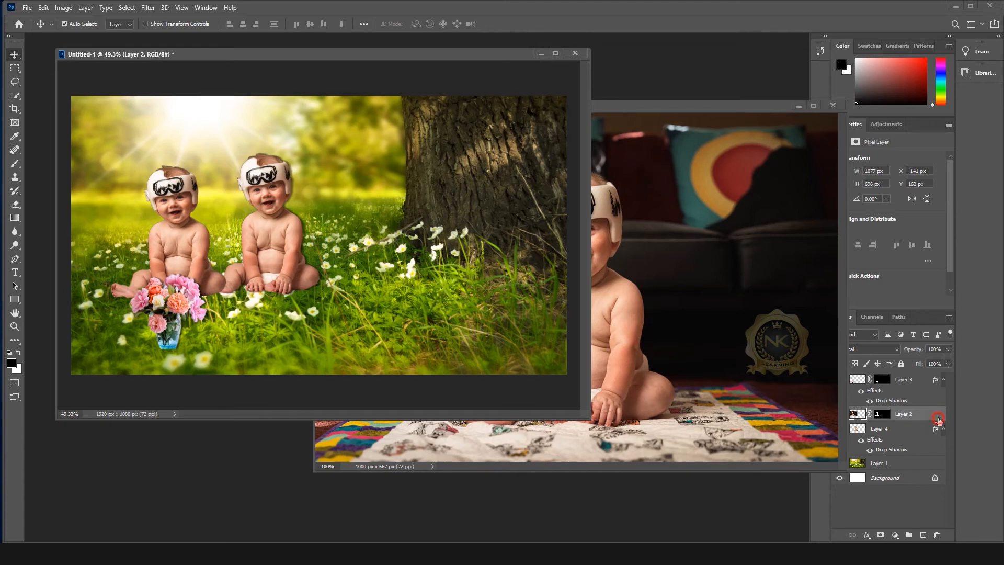
double_click(938, 418)
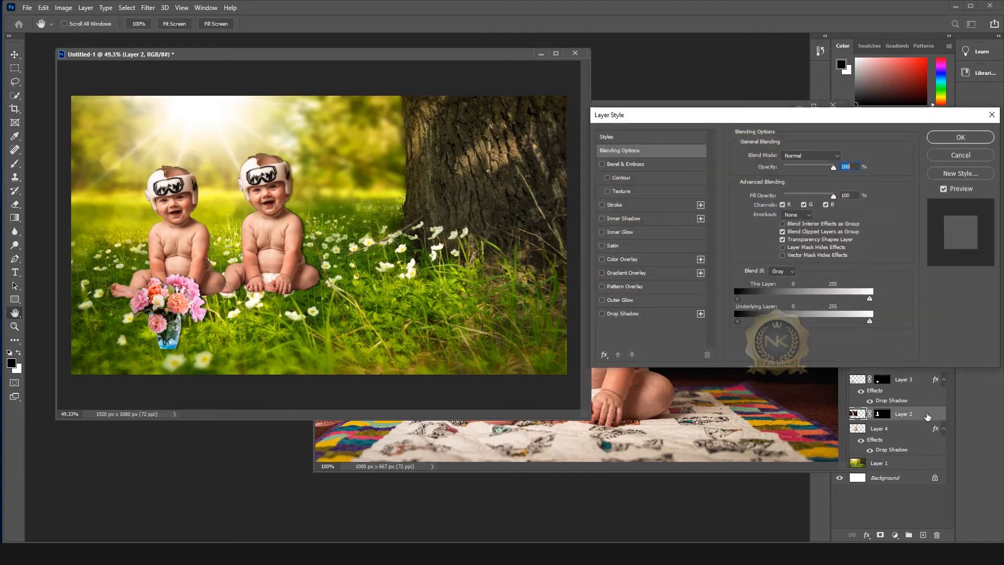
click(615, 316)
click(953, 139)
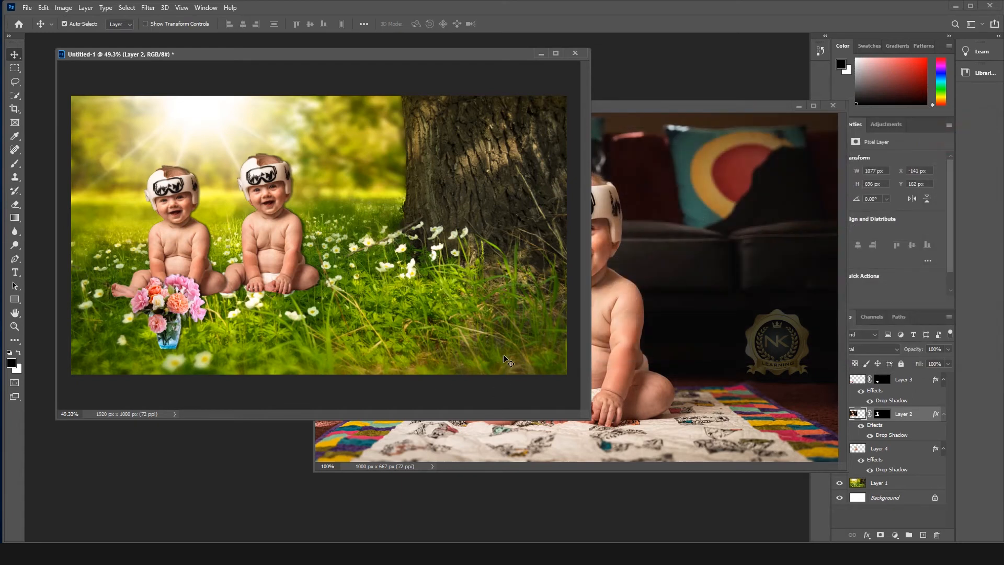
click(359, 455)
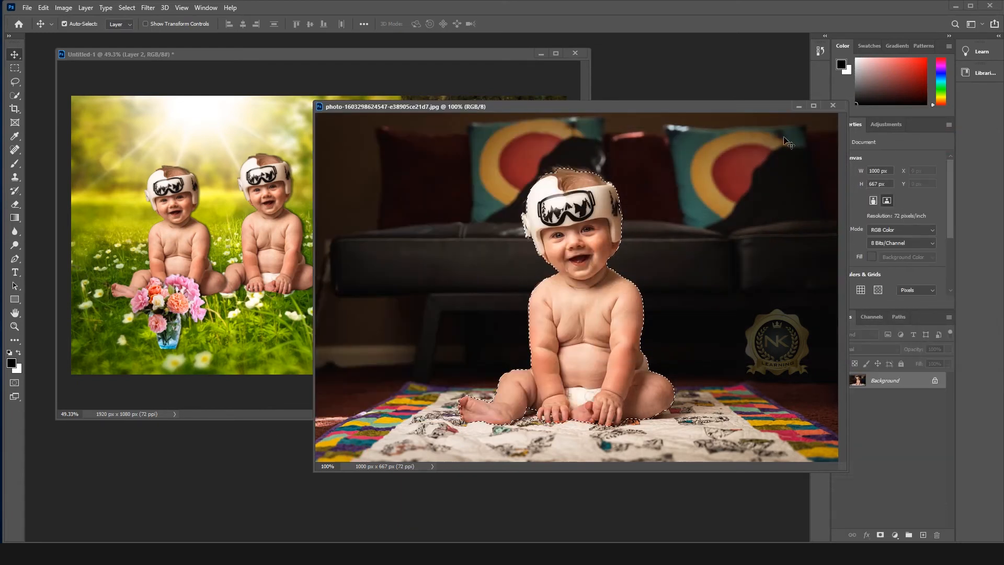
drag(744, 111, 719, 121)
click(777, 106)
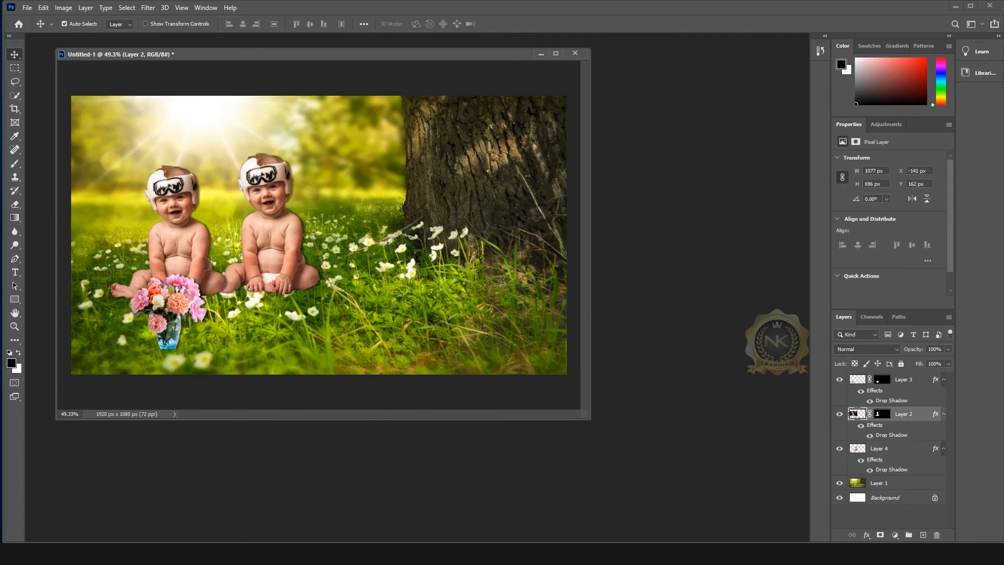
click(28, 7)
click(42, 30)
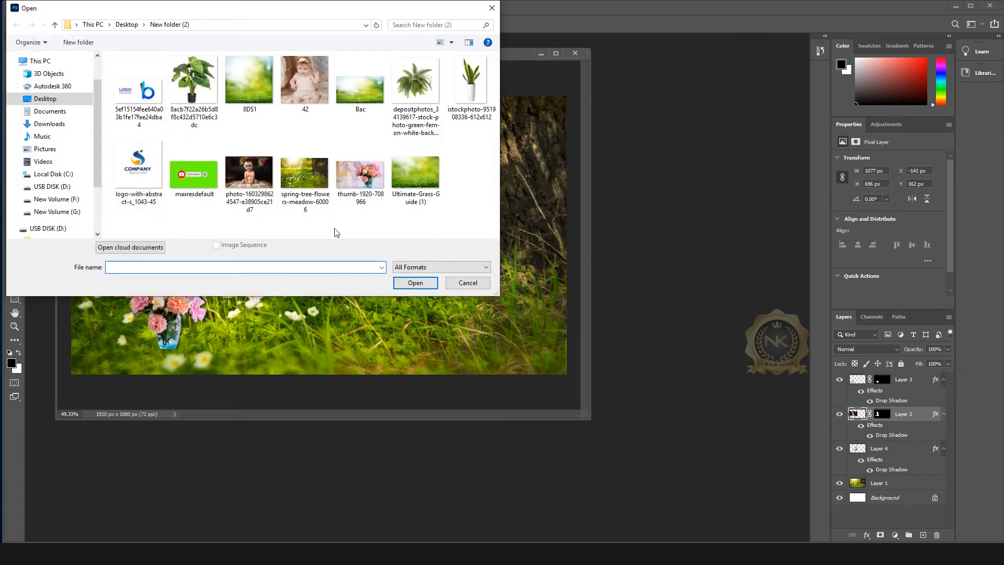
click(416, 87)
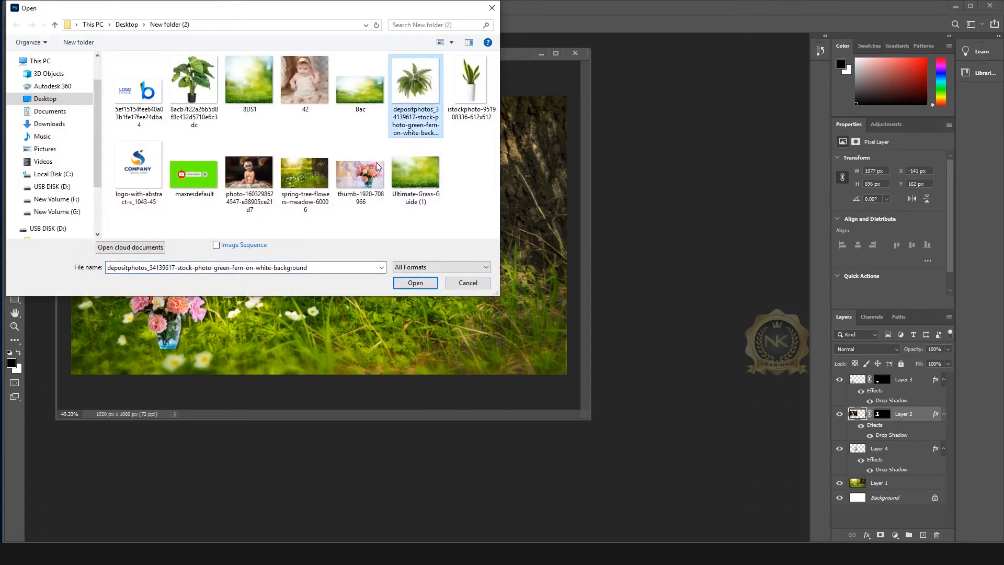
click(414, 283)
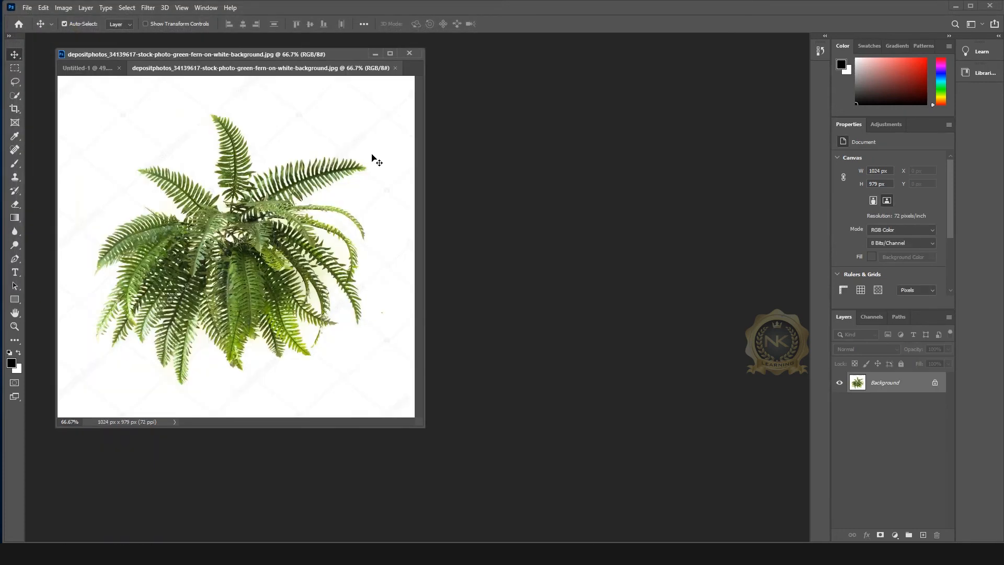
drag(199, 93, 333, 135)
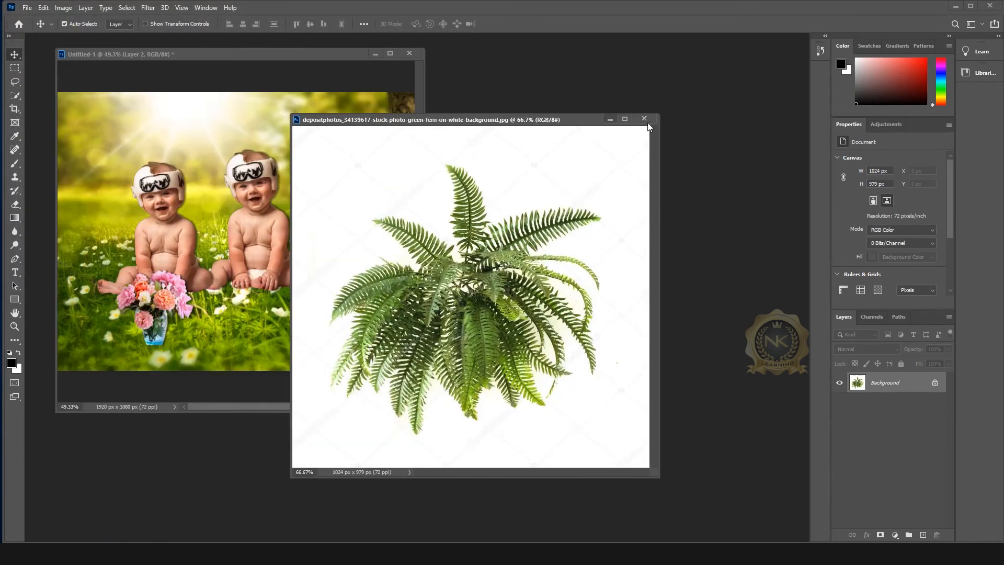
click(639, 120)
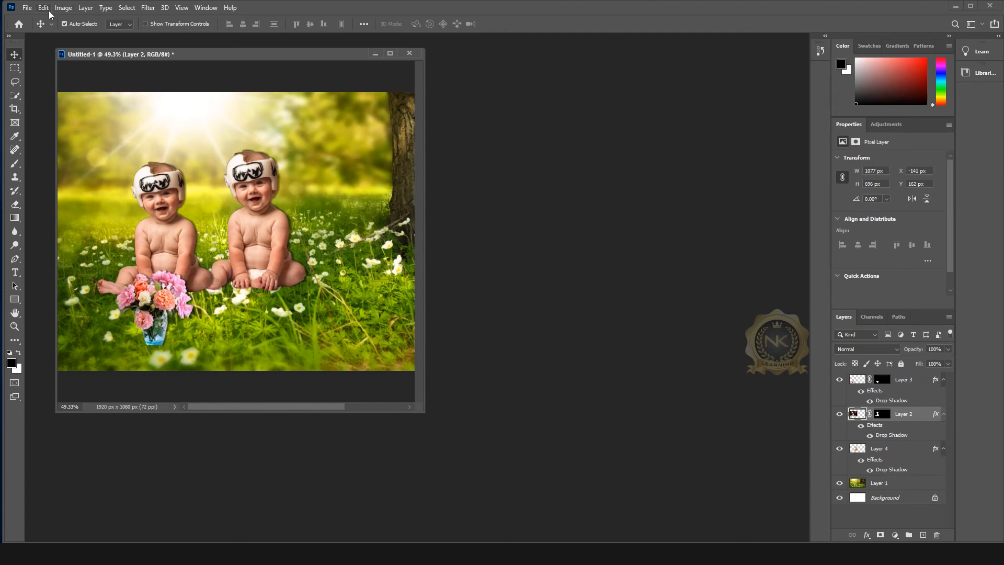
Step: Open the potted plant picture 8acb7f22a26b5d8f8c432d5710e6c3dc and float it in its own window beside the composite
click(28, 8)
click(37, 30)
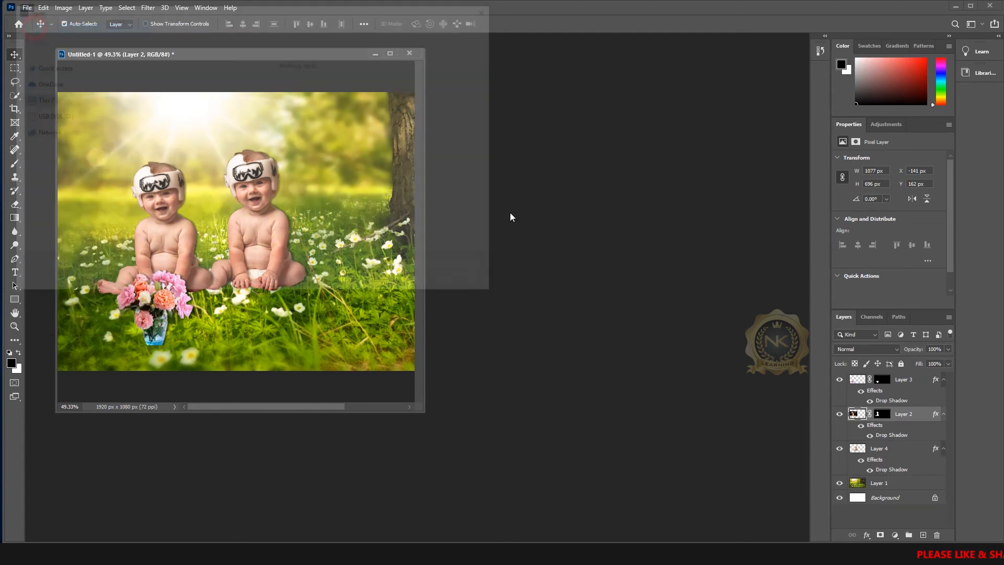
click(194, 83)
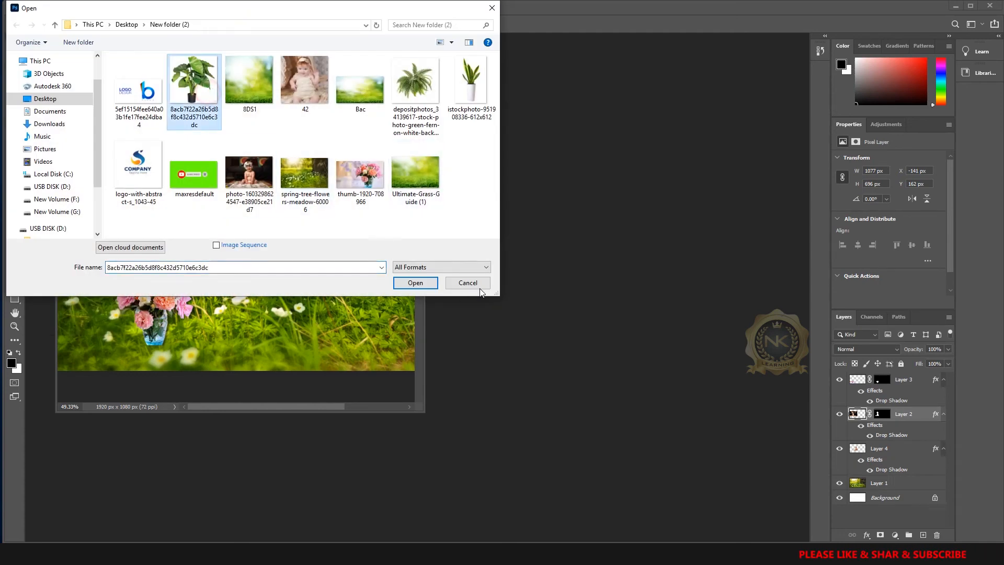
click(415, 283)
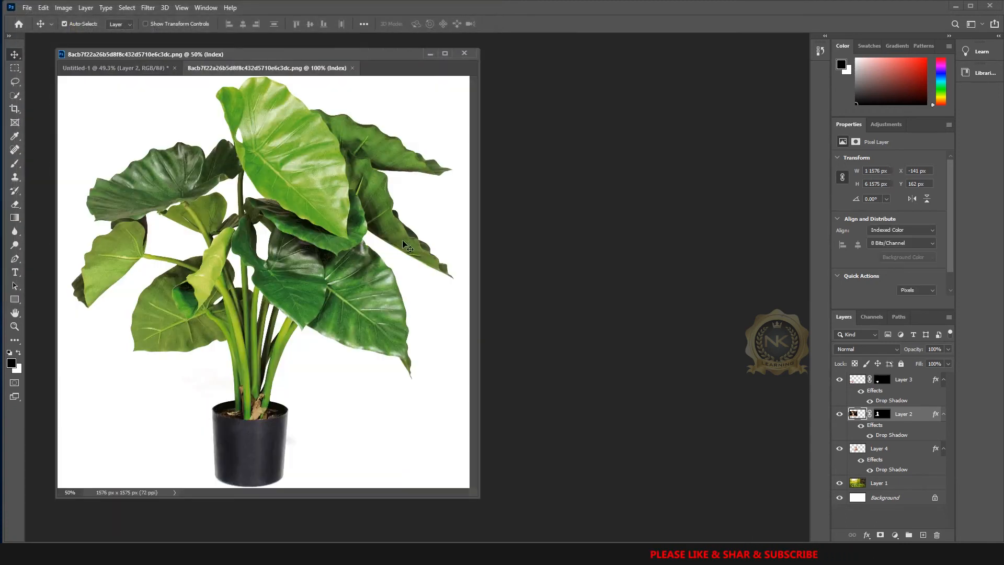
drag(211, 70, 435, 111)
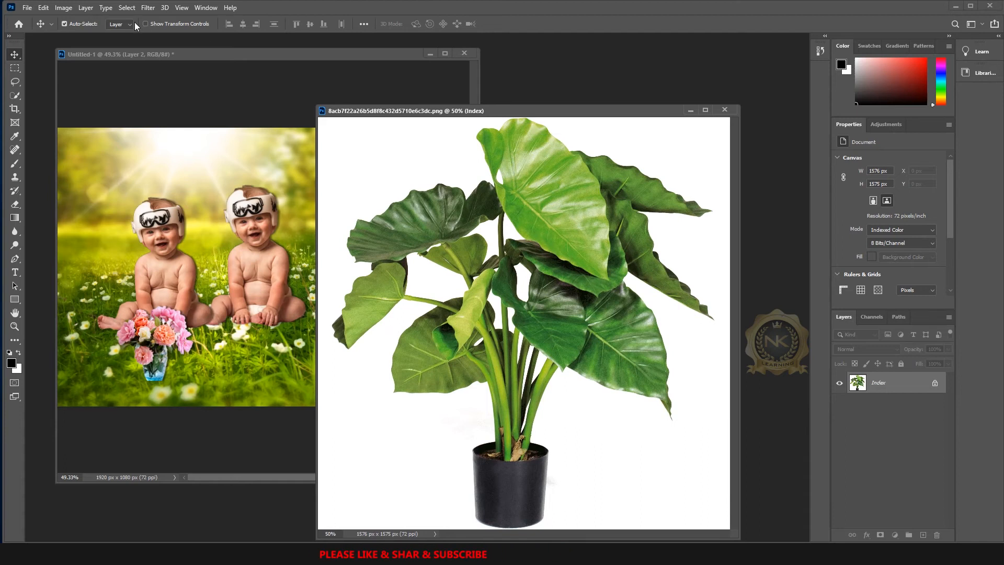
Step: Select the plant picture's white background with Color Range, sampling the white area at a fuzziness of 60
click(125, 8)
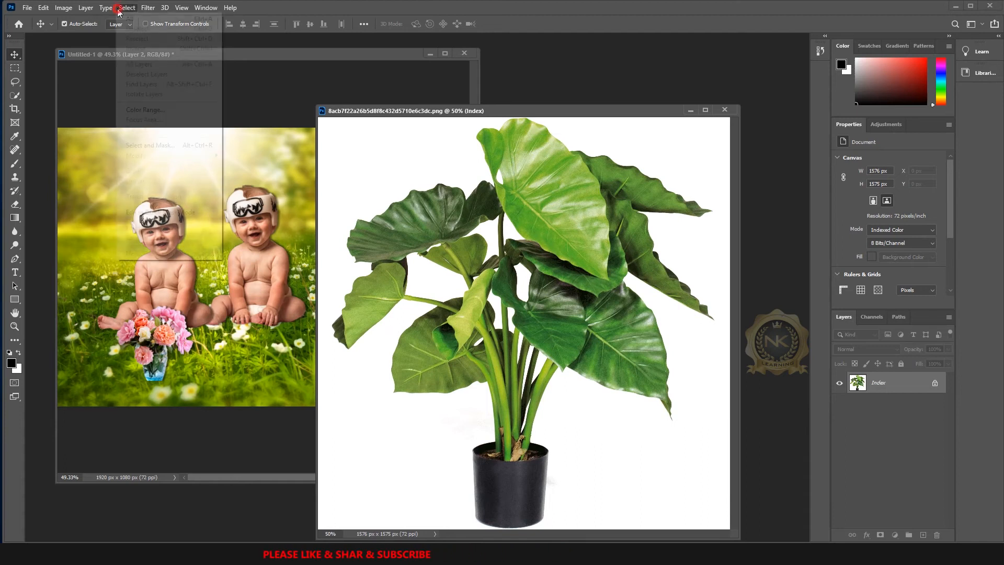
click(541, 135)
click(125, 8)
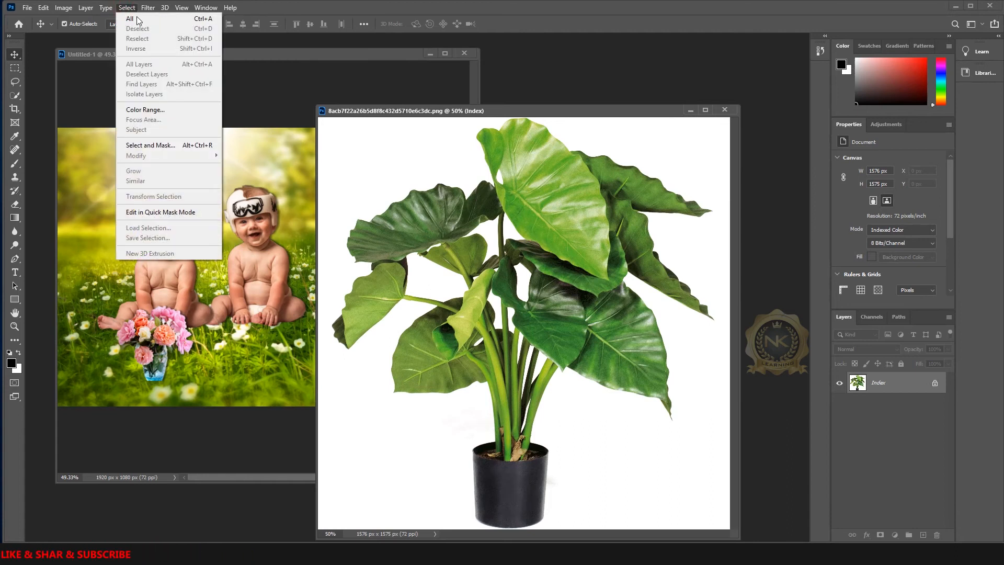
click(136, 19)
click(127, 8)
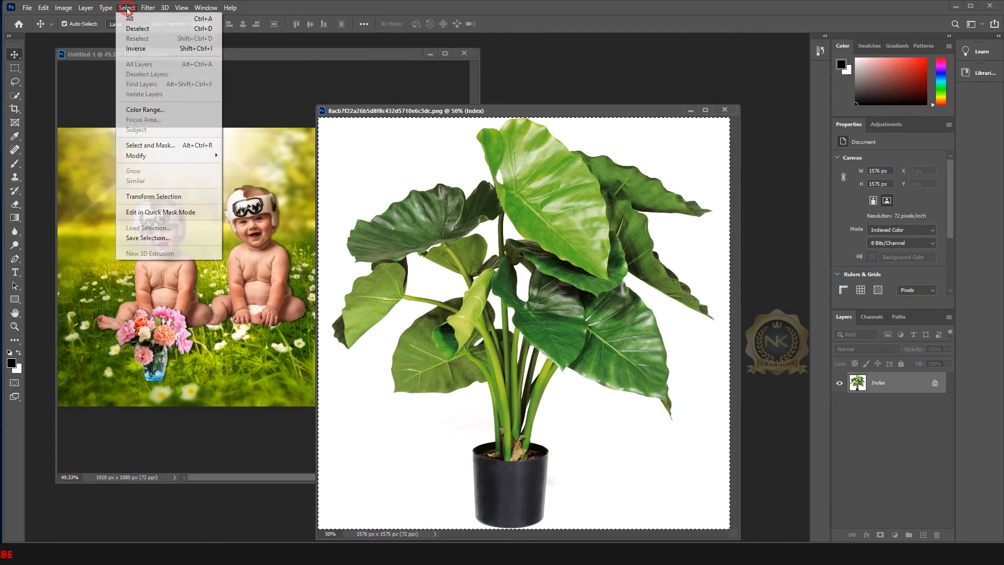
click(149, 110)
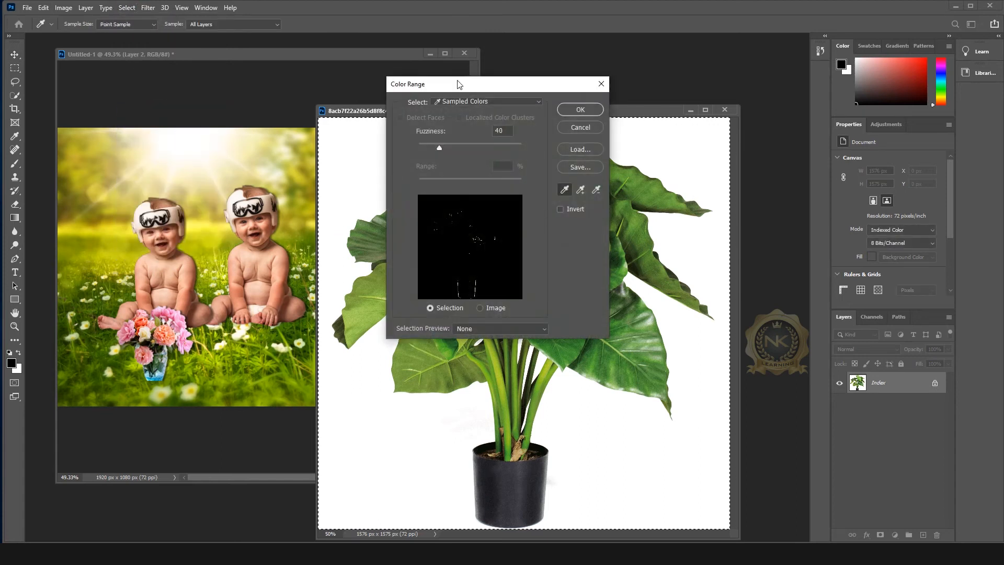
drag(459, 85, 678, 47)
click(418, 148)
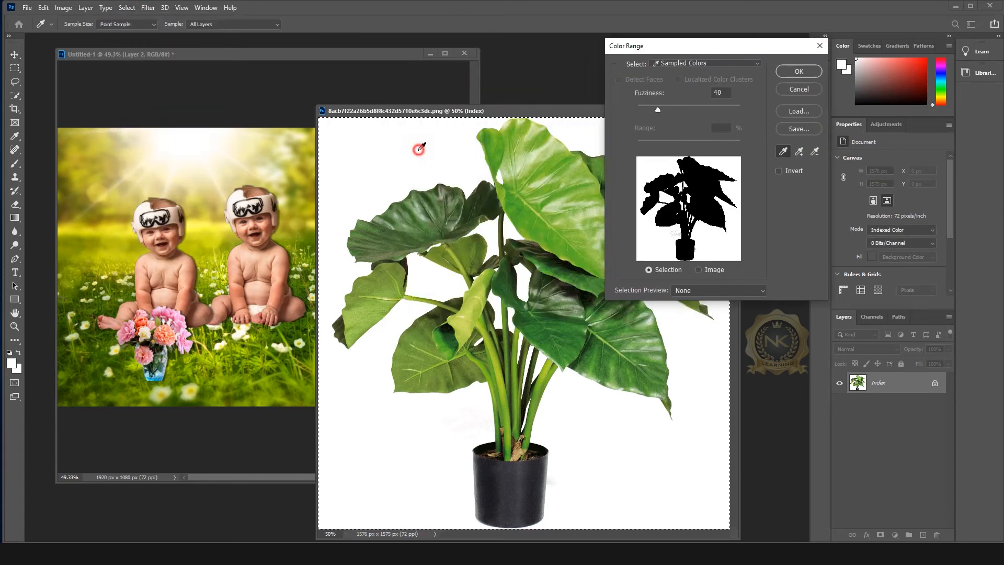
click(724, 92)
text(60)
click(798, 71)
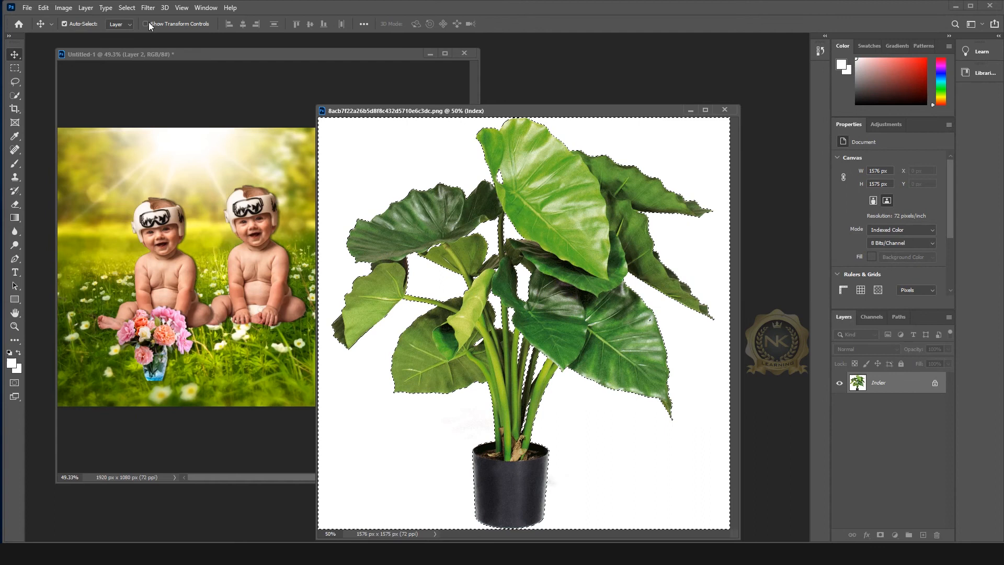
Step: Invert the selection to the plant and copy the cut-out plant into the Untitled-1 composite
click(126, 7)
click(131, 49)
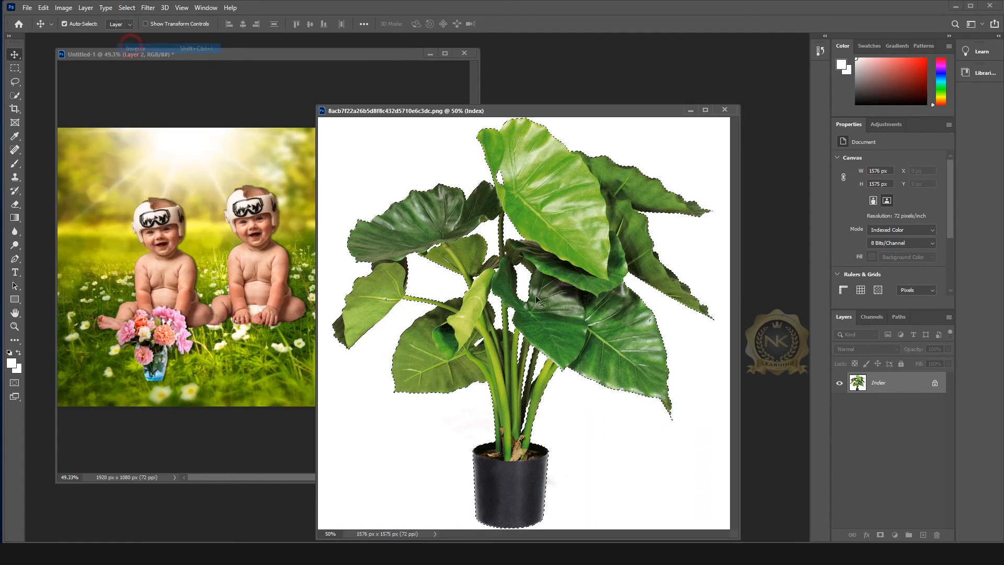
drag(548, 200, 268, 244)
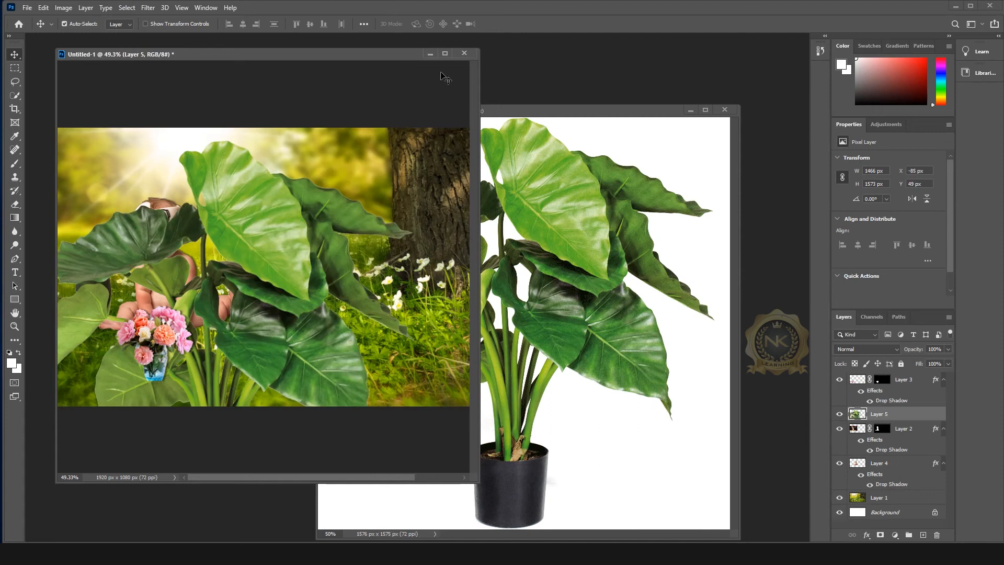
Step: Scale the plant down to about 713 x 739 px and place it beside the second baby
click(444, 53)
key(ctrl+t)
drag(230, 148, 449, 316)
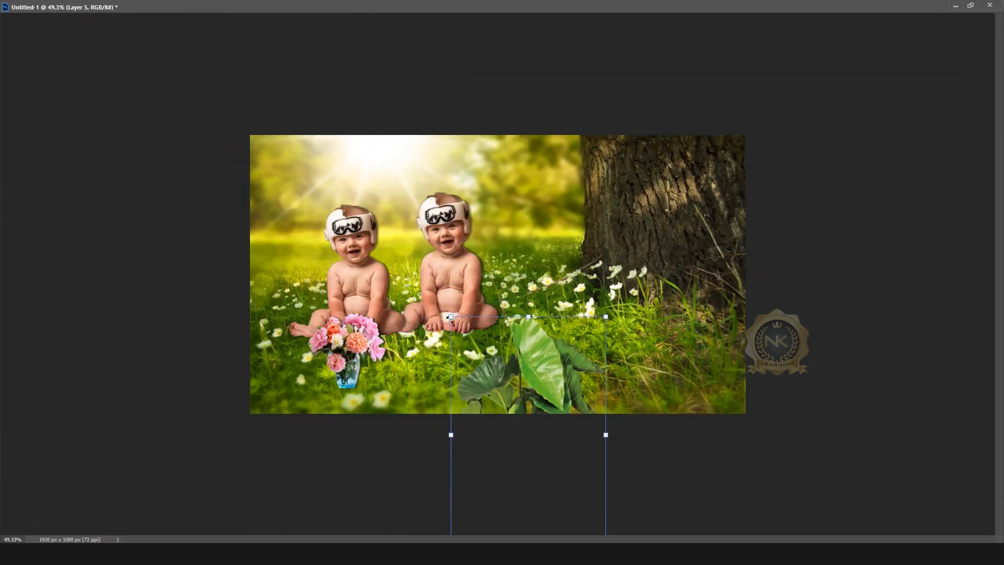
key(ctrl+z)
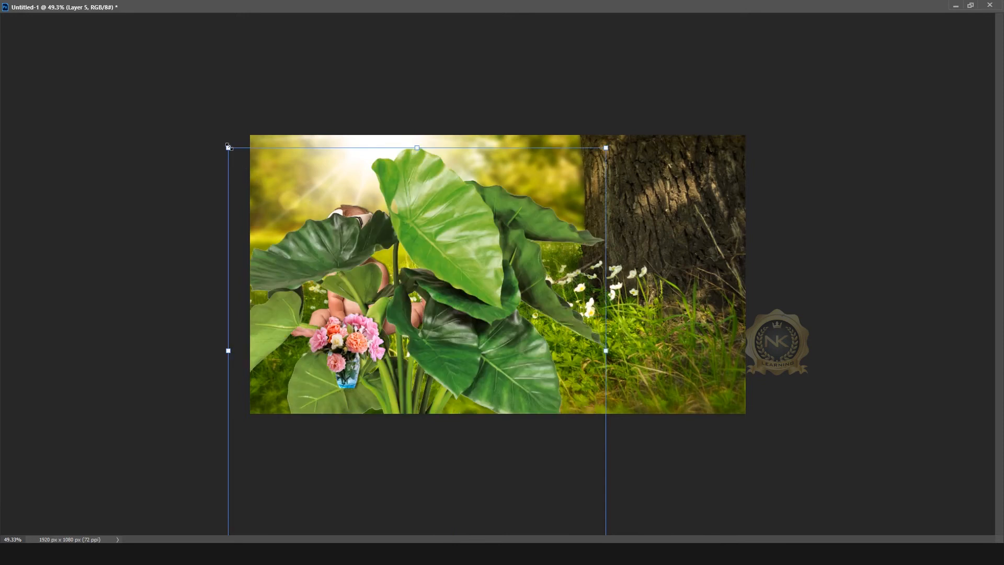
drag(227, 147, 413, 377)
drag(532, 457, 665, 281)
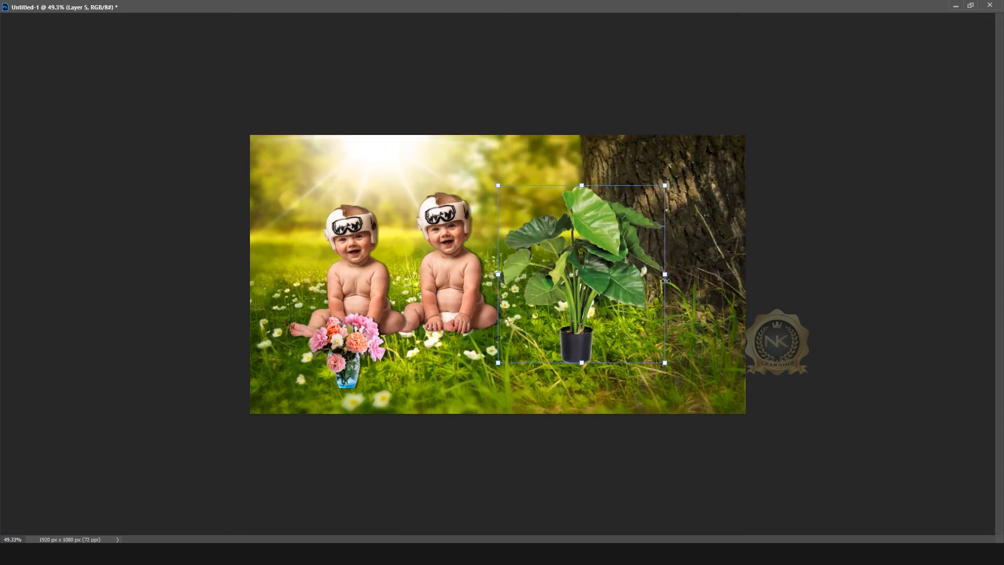
drag(496, 185, 484, 177)
key(ctrl+z)
mouse_move(496, 183)
mouse_down()
mouse_move(471, 155)
mouse_move(482, 175)
mouse_up()
key(Return)
drag(583, 266, 547, 242)
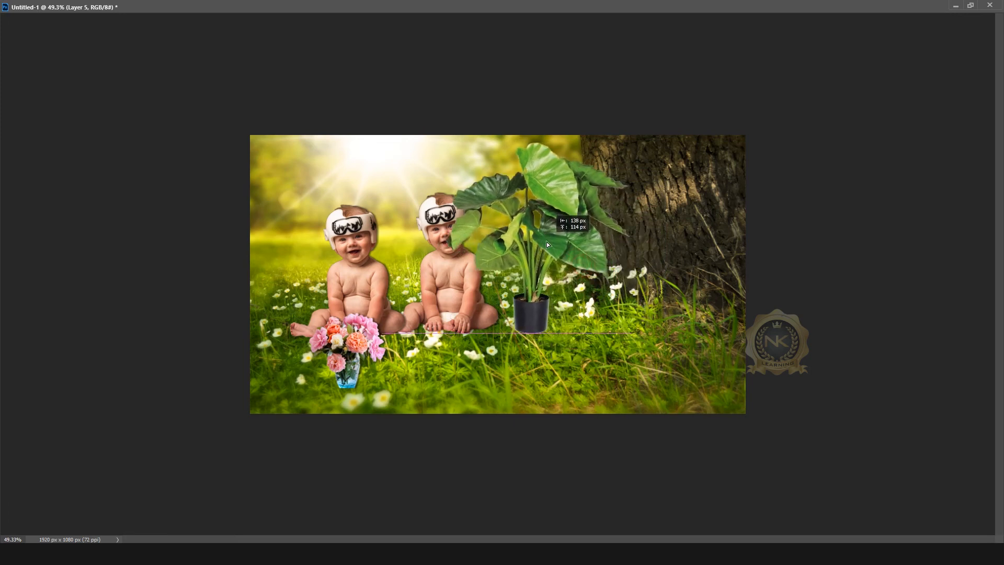
key(ctrl+minus)
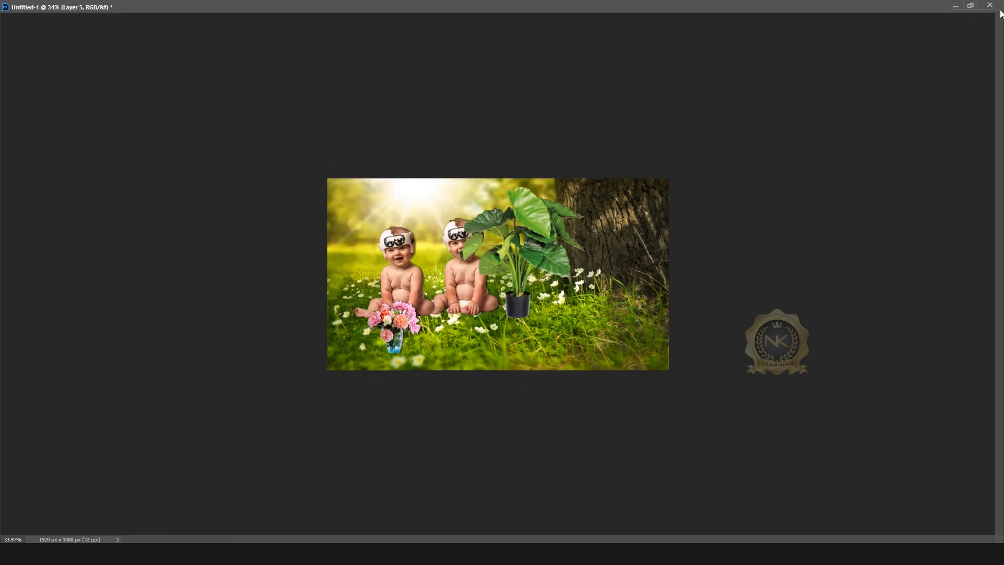
Step: Reorder the plant's Layer 5 to directly above Layer 1 and move the plant behind and between the two babies
click(970, 5)
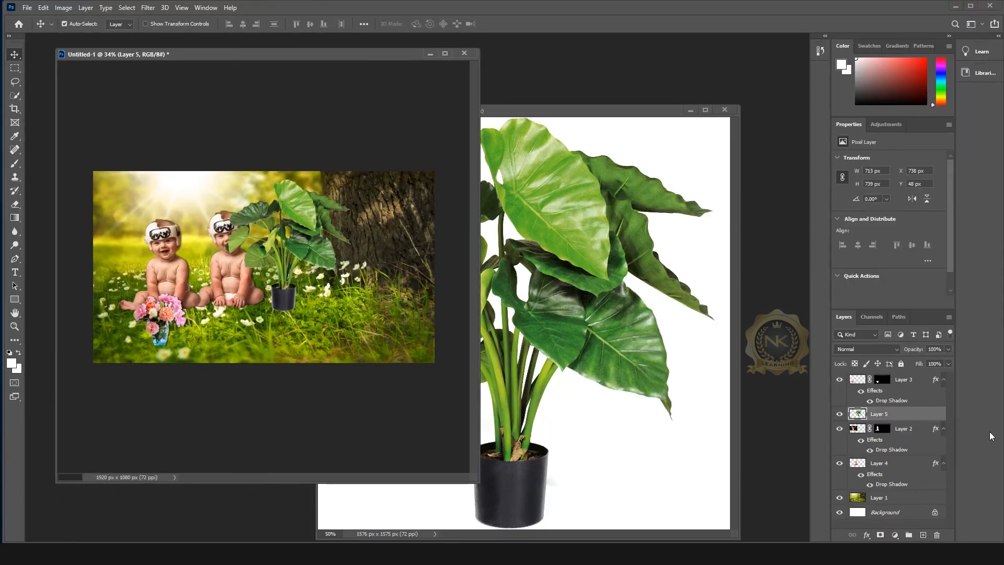
drag(882, 416, 887, 491)
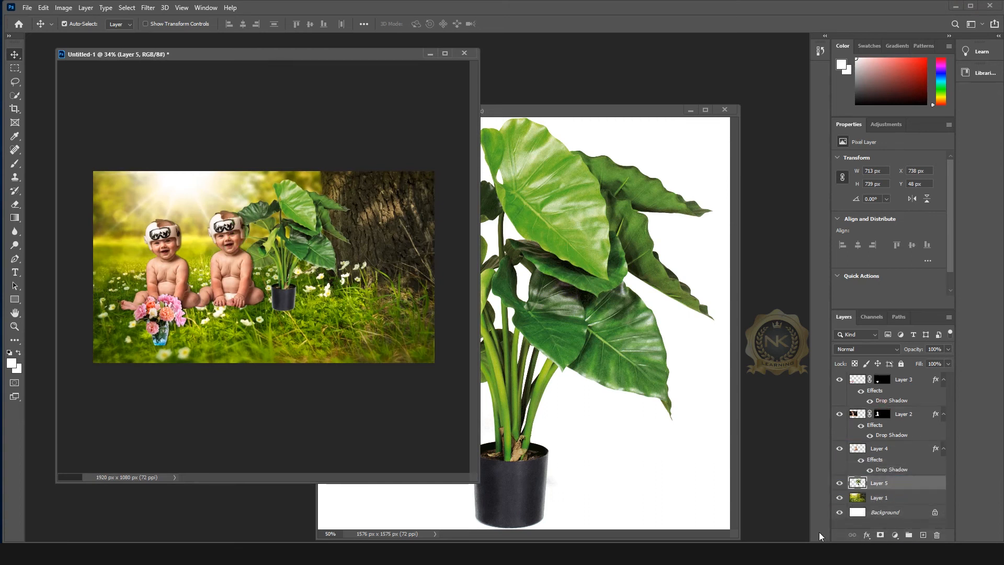
drag(283, 300, 194, 295)
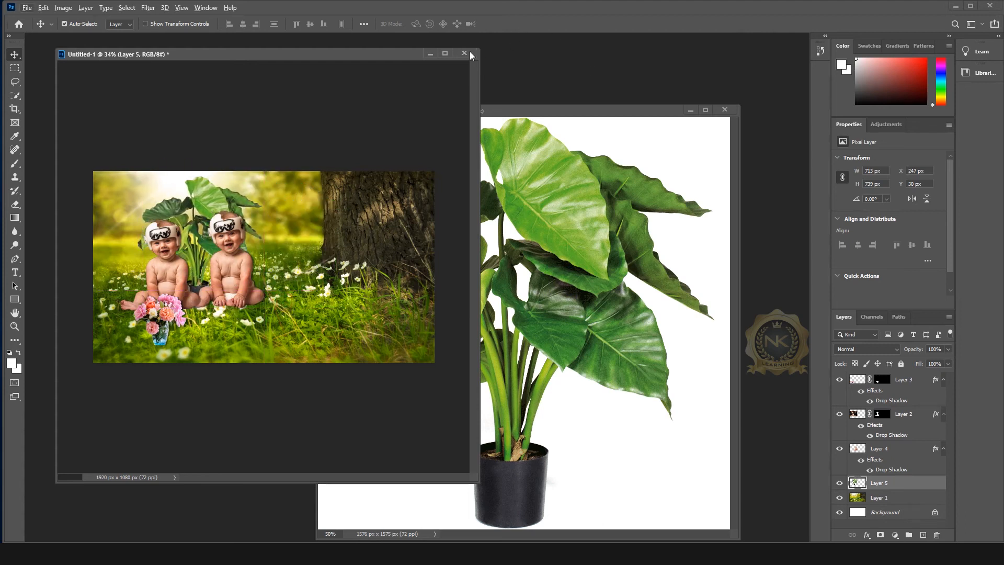
Step: Scale the plant down to about 610 x 664 px and nudge it into place between the two babies
click(445, 53)
scroll(428, 221, up, 3)
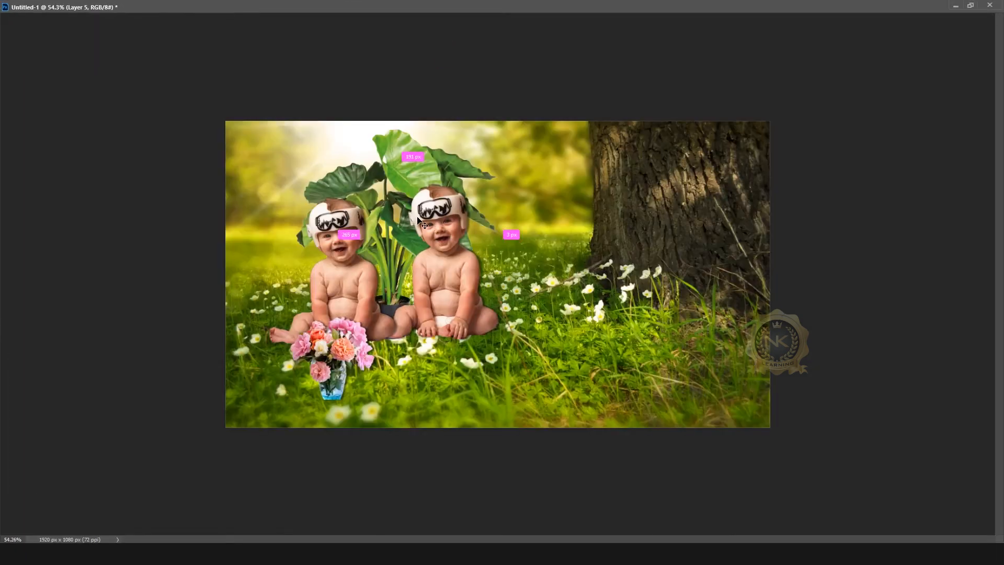
key(ctrl+t)
drag(497, 128, 471, 149)
key(Return)
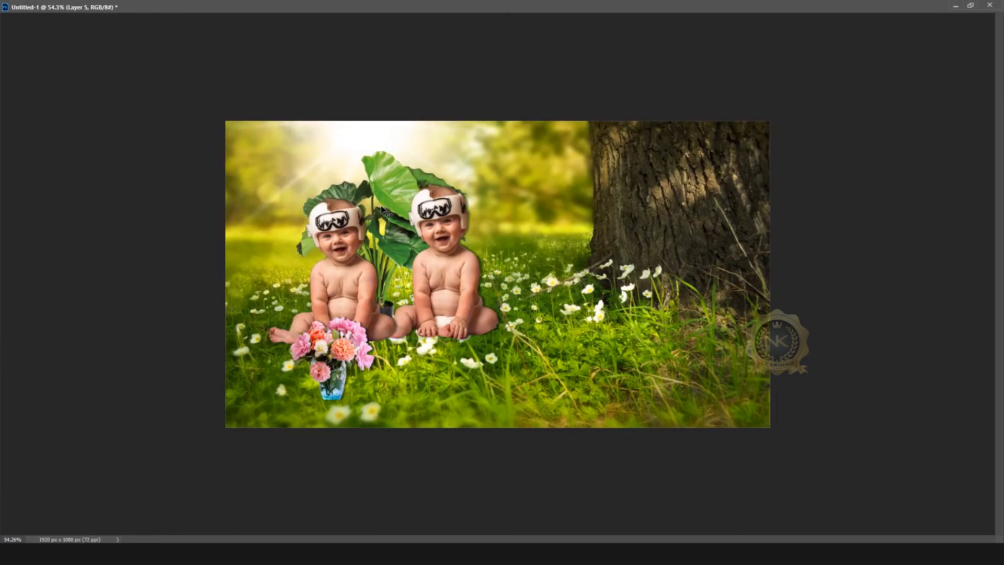
drag(389, 197, 394, 201)
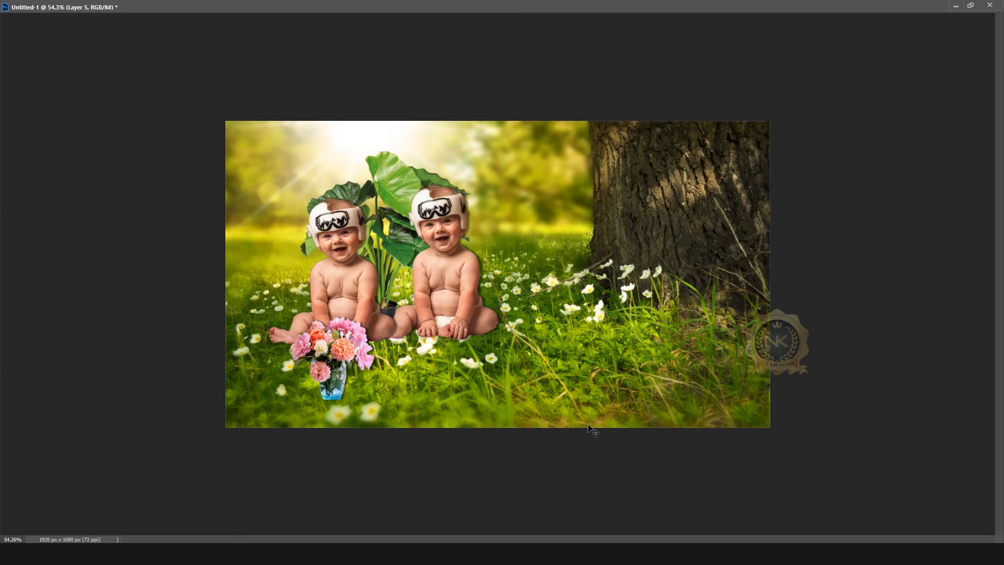
scroll(442, 290, down, 3)
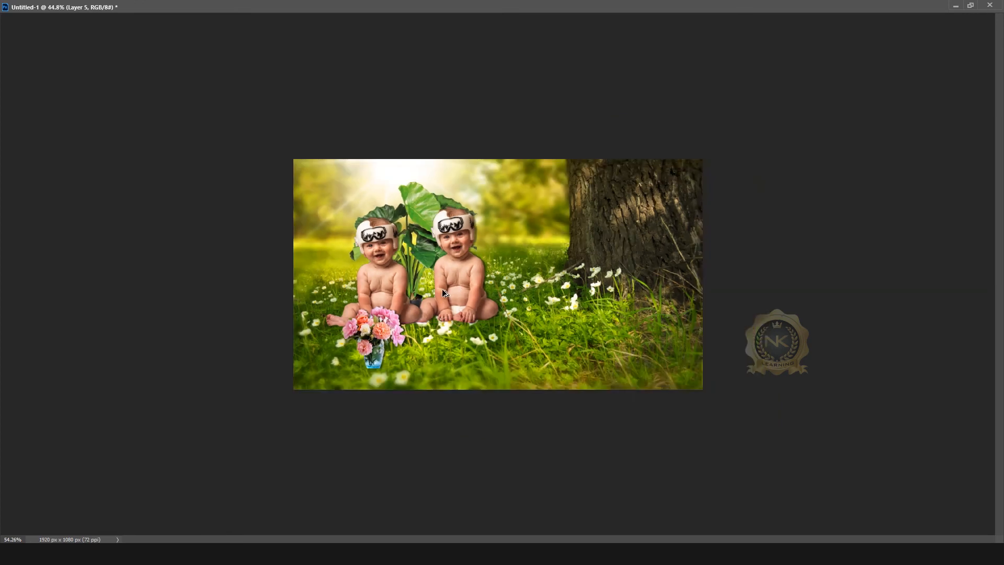
Step: Close the potted plant source picture and enlarge the composite's window
click(972, 6)
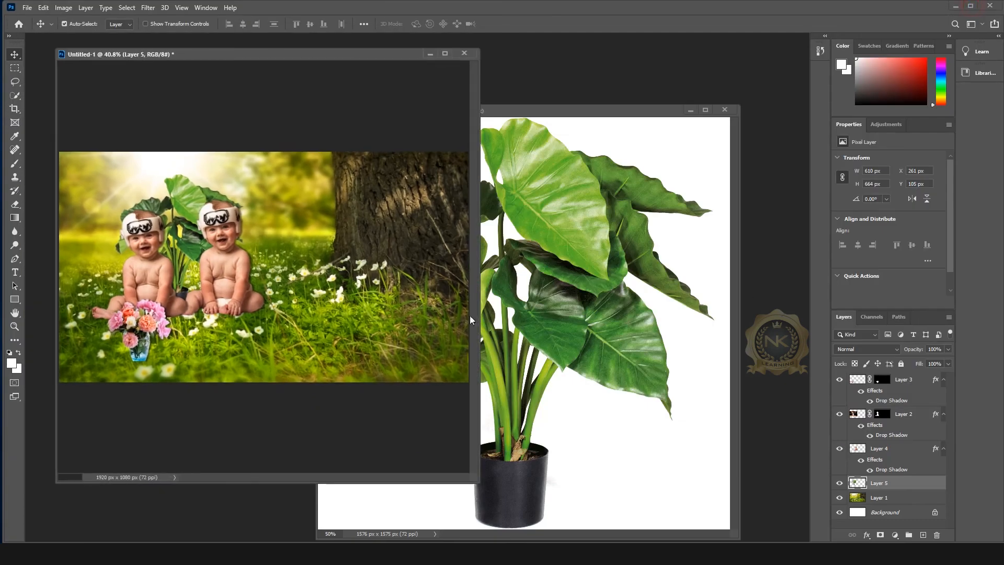
click(613, 159)
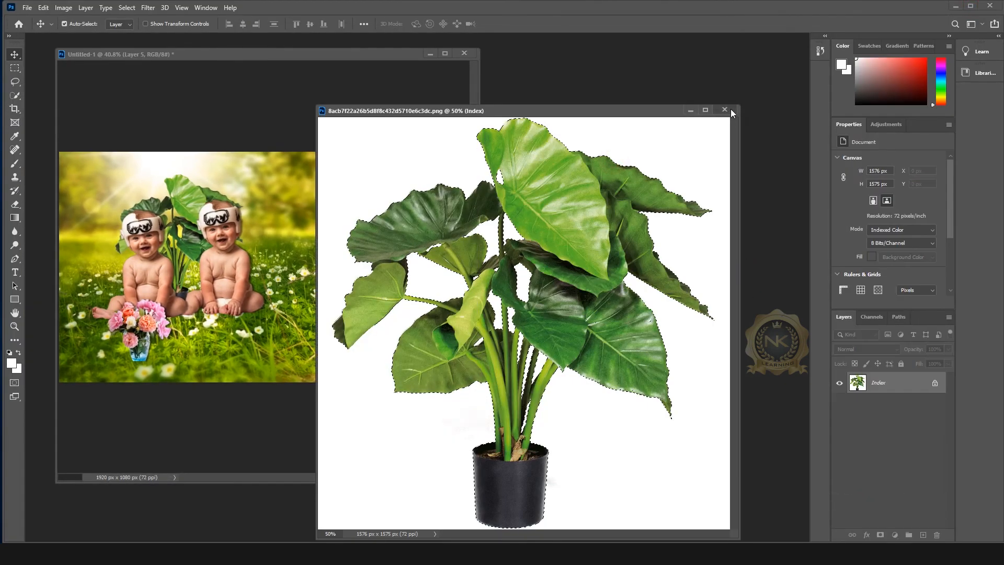
click(730, 110)
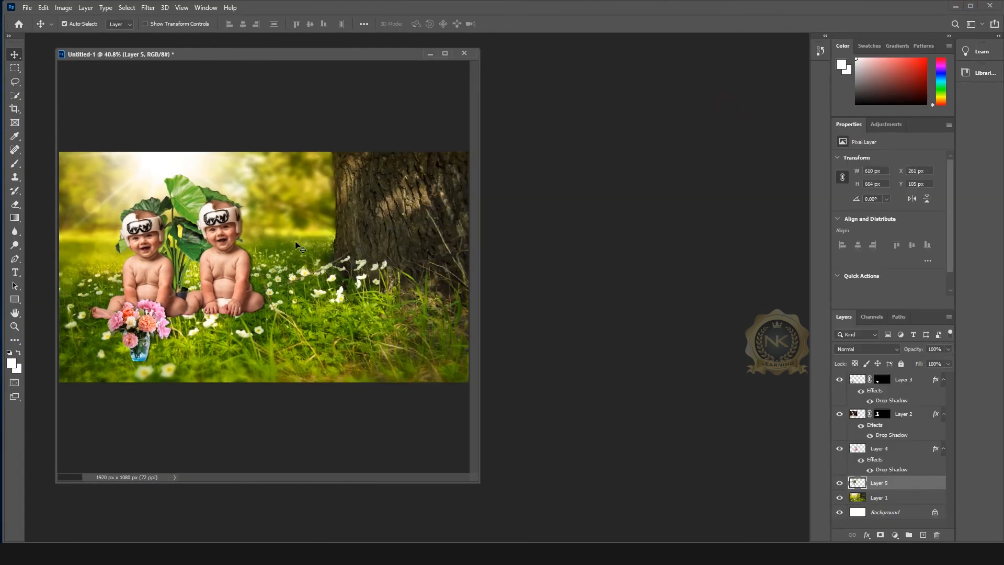
drag(224, 58, 302, 59)
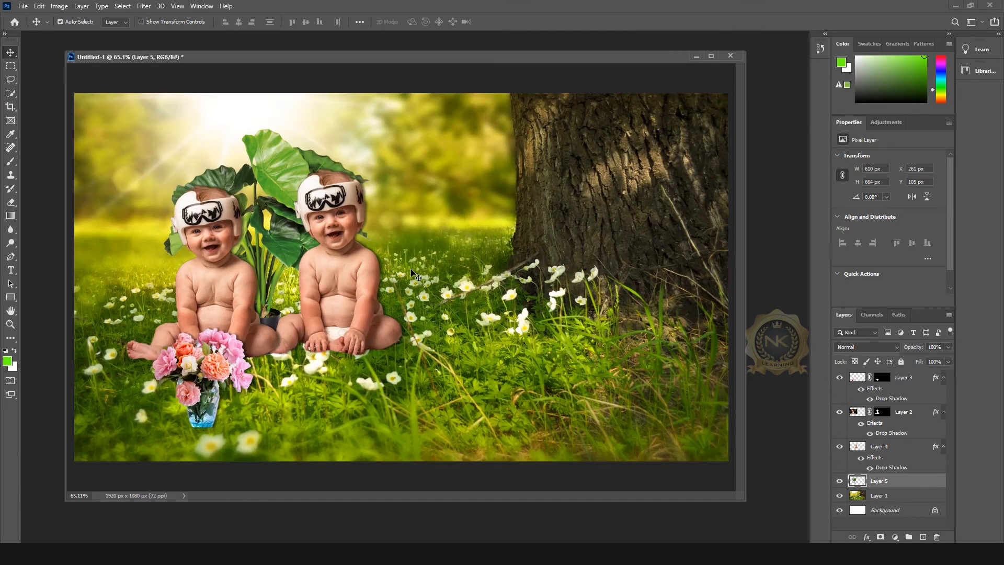
Step: Open the LOGO picture and float it in its own window in front of the composite
click(23, 6)
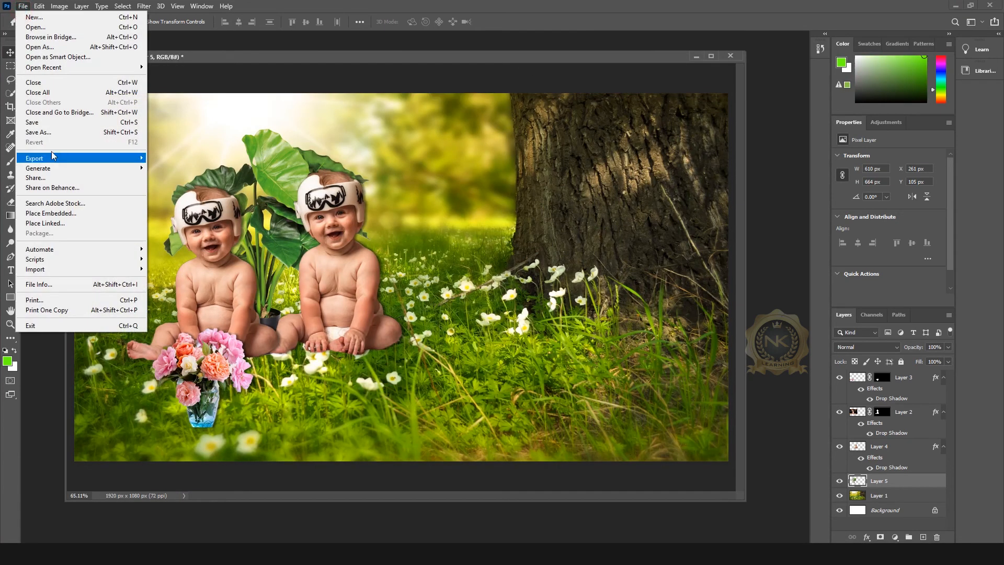
click(36, 27)
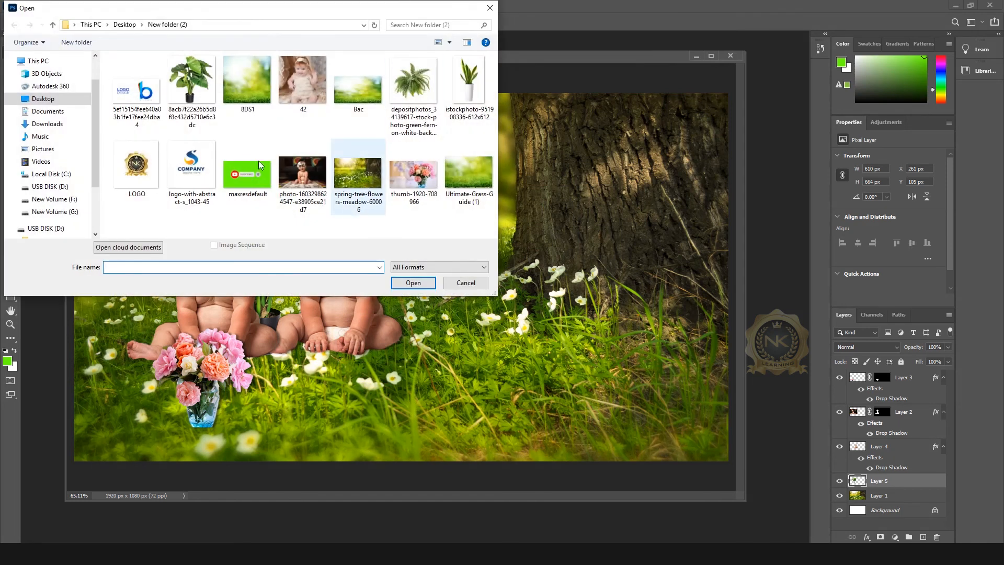
click(111, 166)
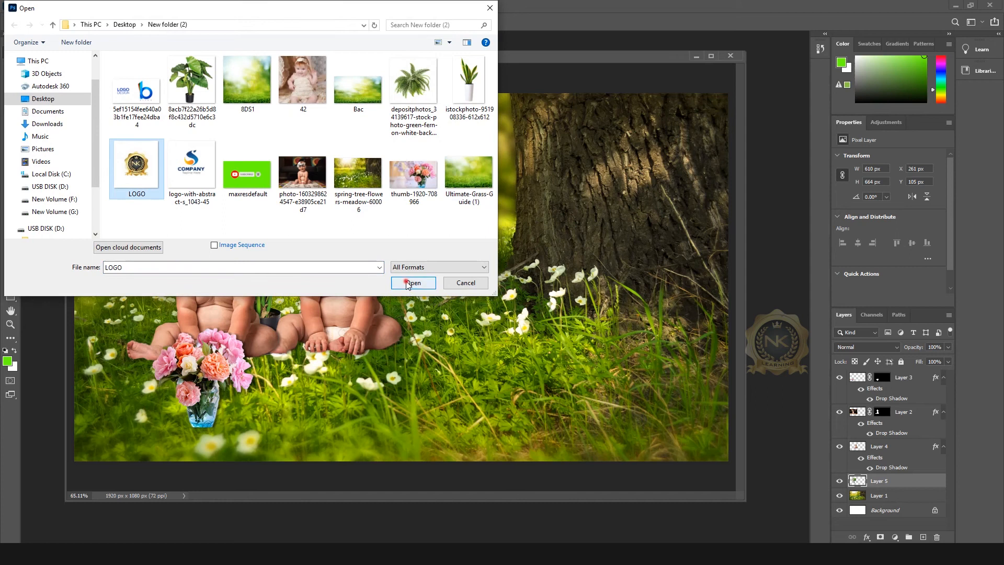
click(409, 289)
drag(176, 73, 548, 152)
drag(252, 265, 736, 503)
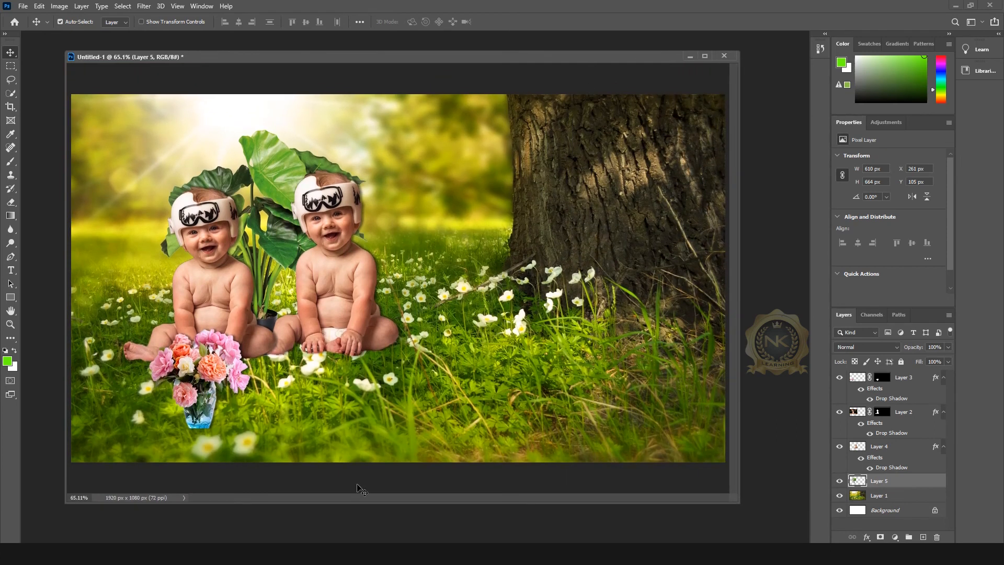
click(447, 510)
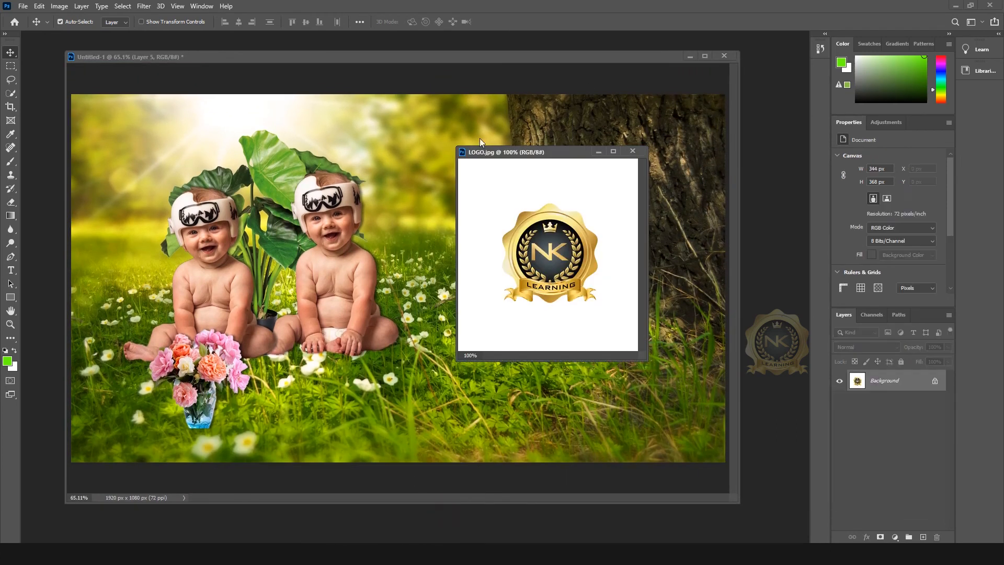
Step: Move the LOGO window to the upper part of the composite and select its white background with Color Range at fuzziness 40
drag(487, 157, 420, 149)
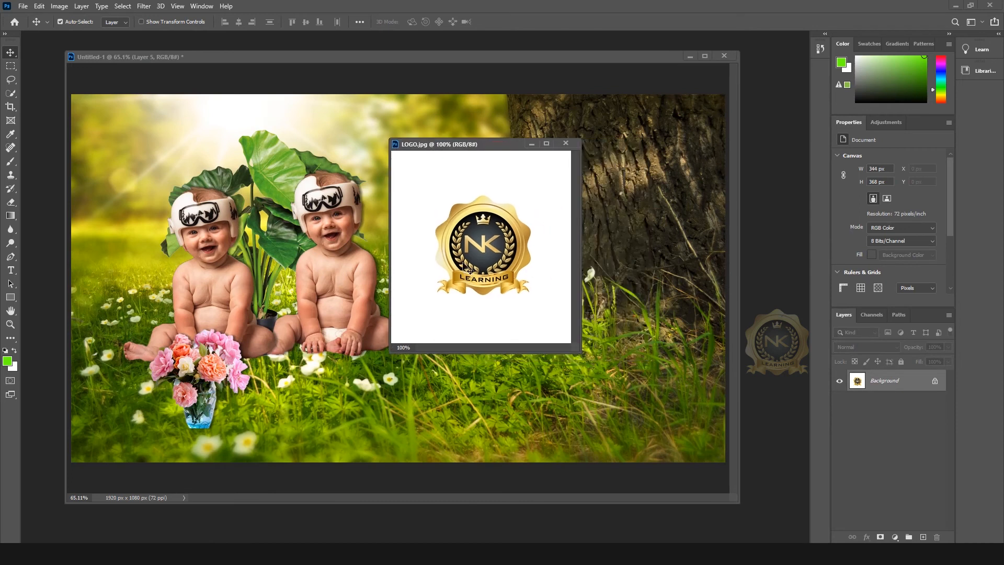
drag(449, 145, 468, 51)
click(128, 10)
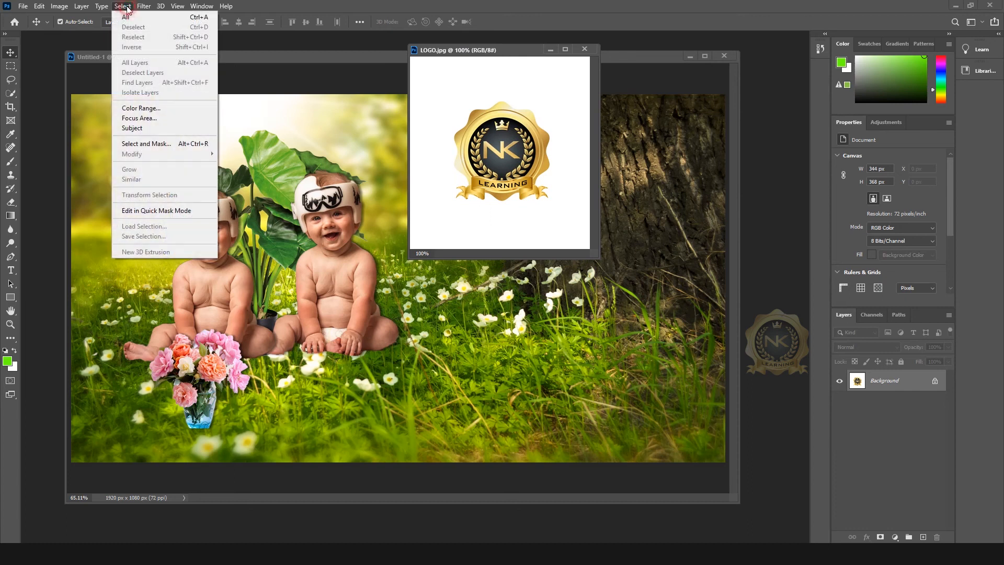
click(125, 17)
click(119, 10)
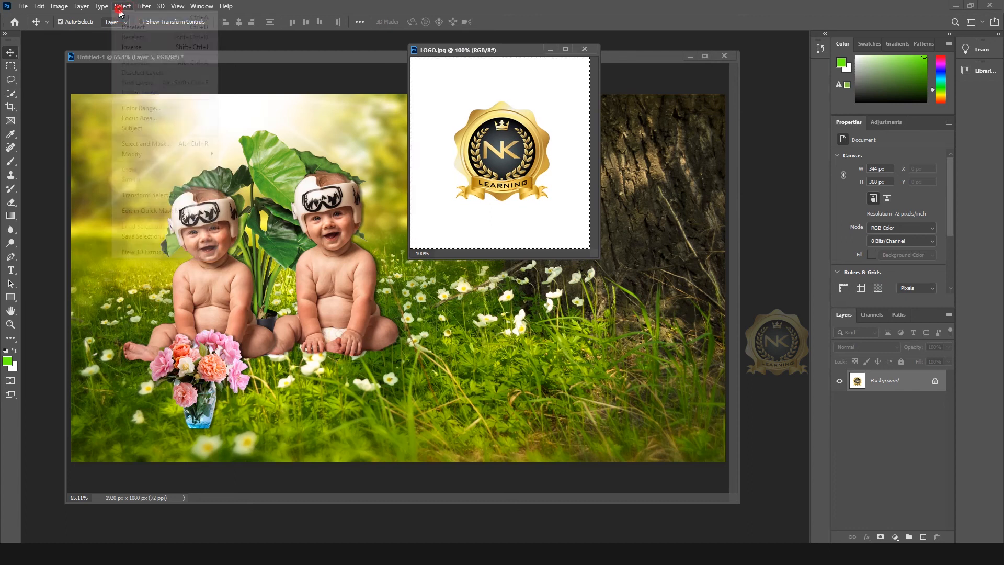
click(150, 109)
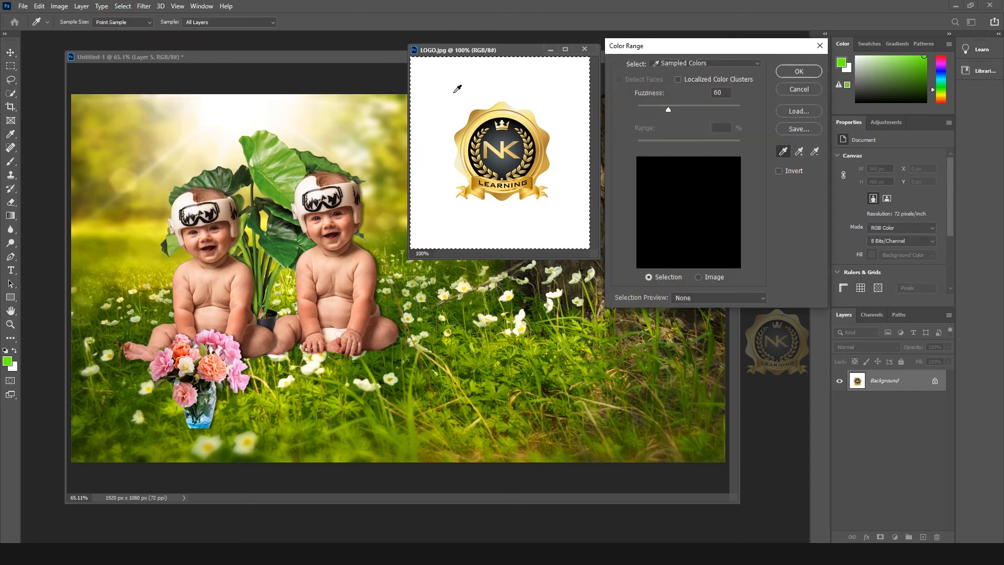
click(452, 92)
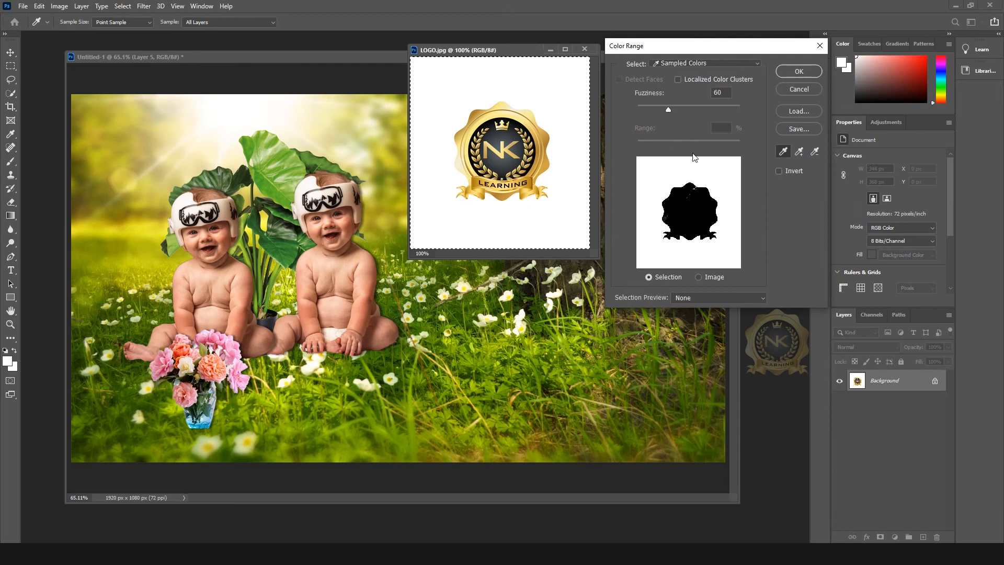
drag(660, 111, 656, 108)
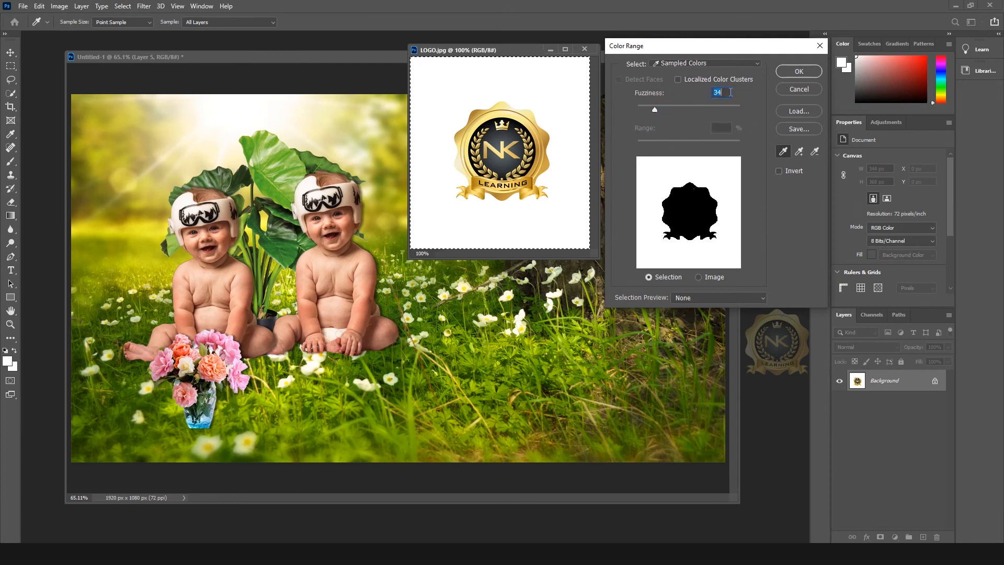
text(40)
key(Return)
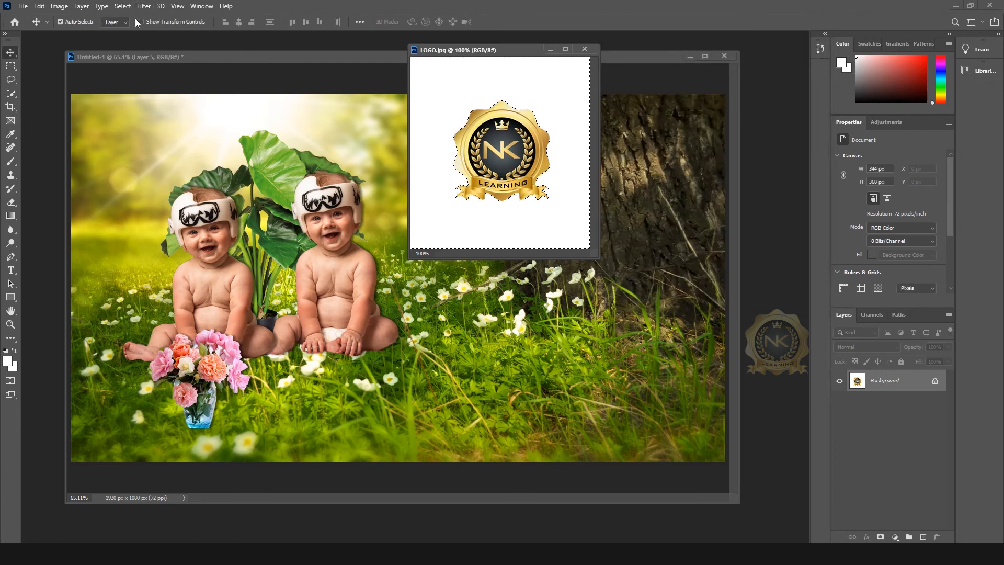
Step: Invert the selection to cover the logo badge and copy it into the composite as a new layer
click(120, 6)
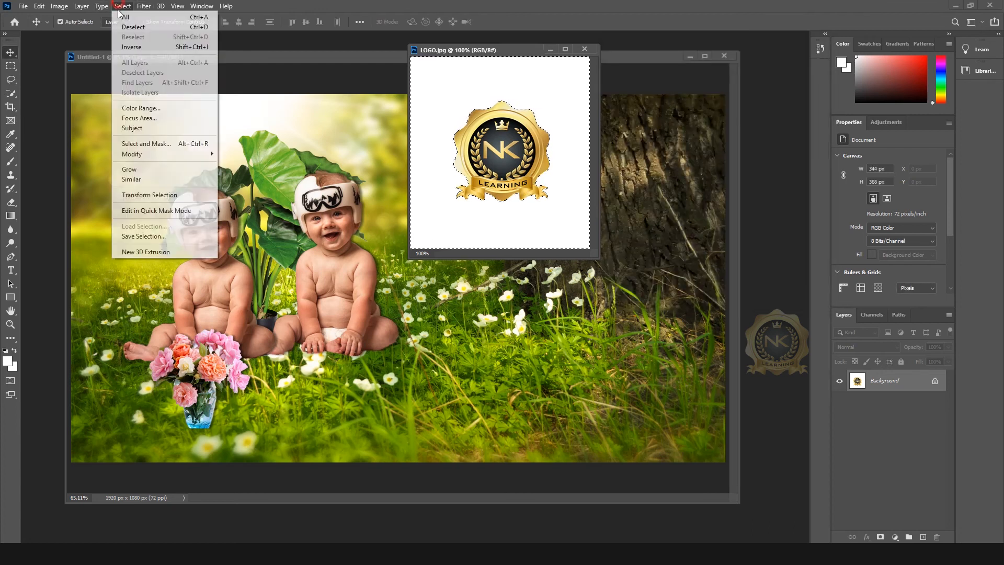
click(132, 45)
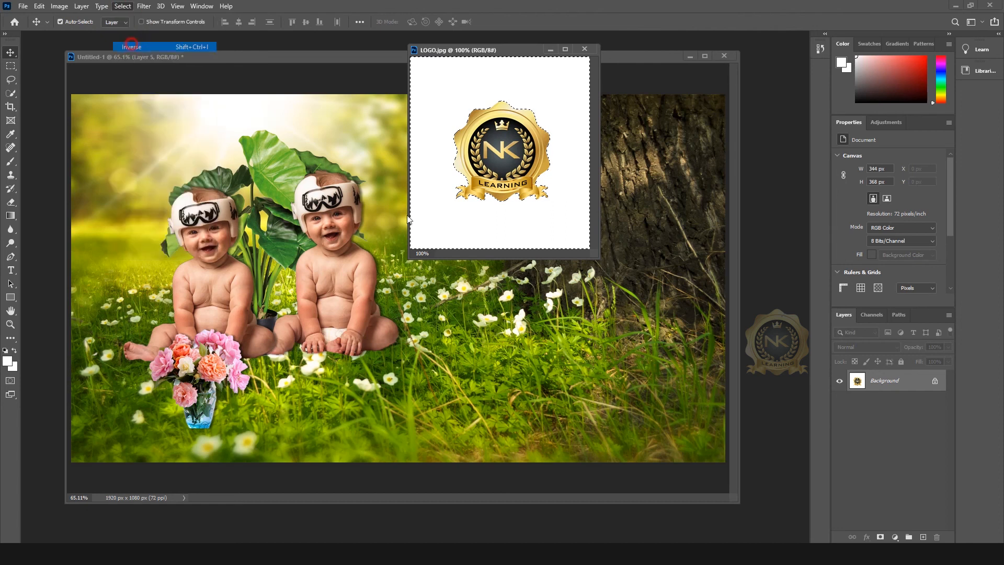
click(370, 184)
key(ctrl+v)
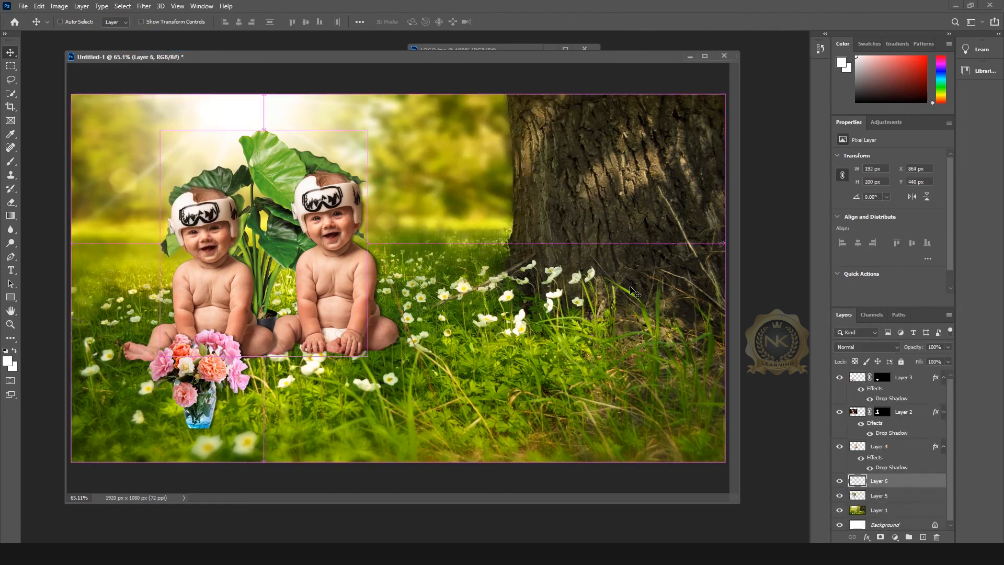
Step: Move the pasted logo onto the grass at the foot of the tree trunk, at about X 1526, Y 588 px
drag(405, 279, 630, 161)
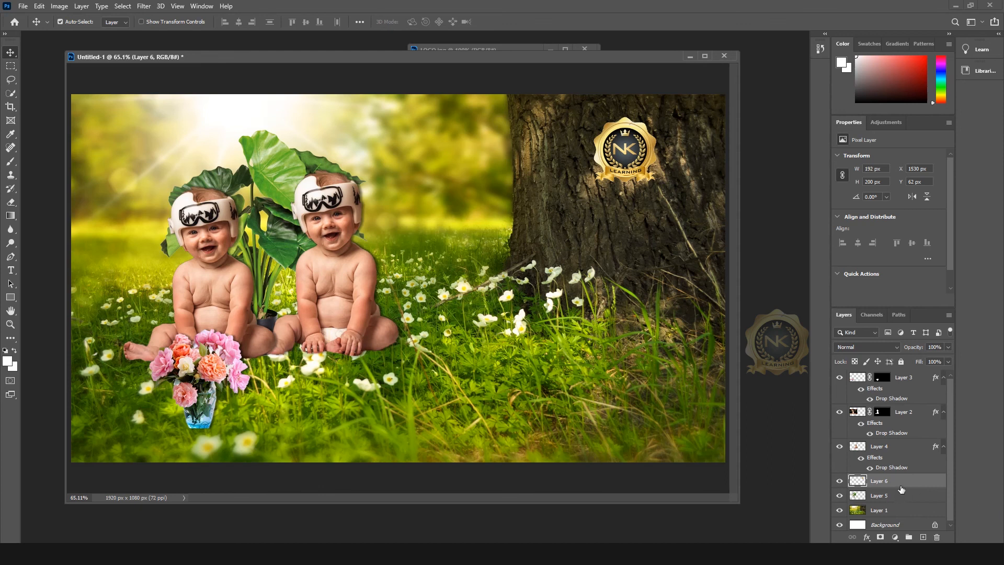
drag(629, 156, 643, 149)
drag(628, 233, 622, 328)
Step: Scale the logo up to about 227 x 239 px and shift it to about X 1579, Y 554 px
key(ctrl)
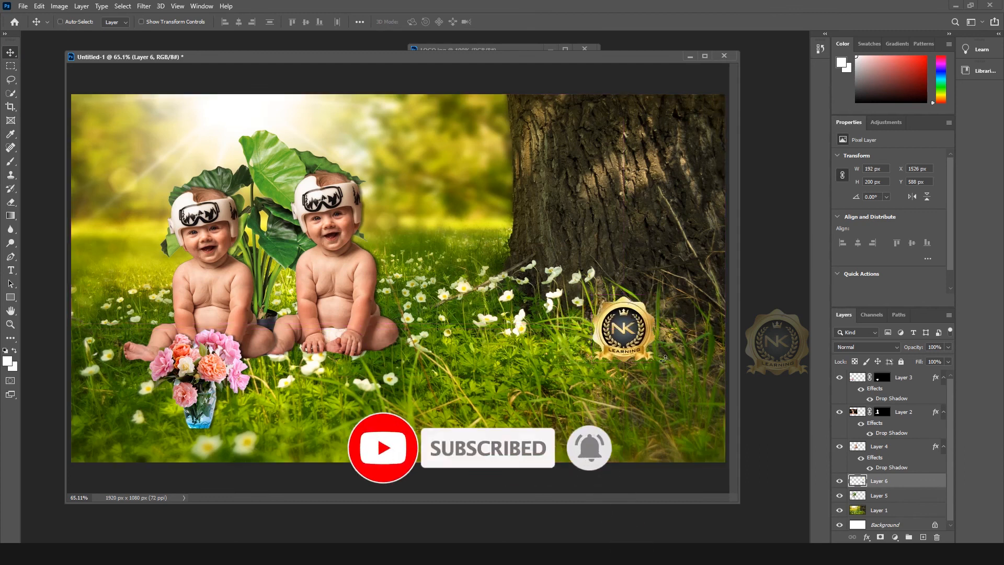
key(ctrl+t)
drag(655, 367, 667, 385)
key(Return)
drag(636, 336, 653, 322)
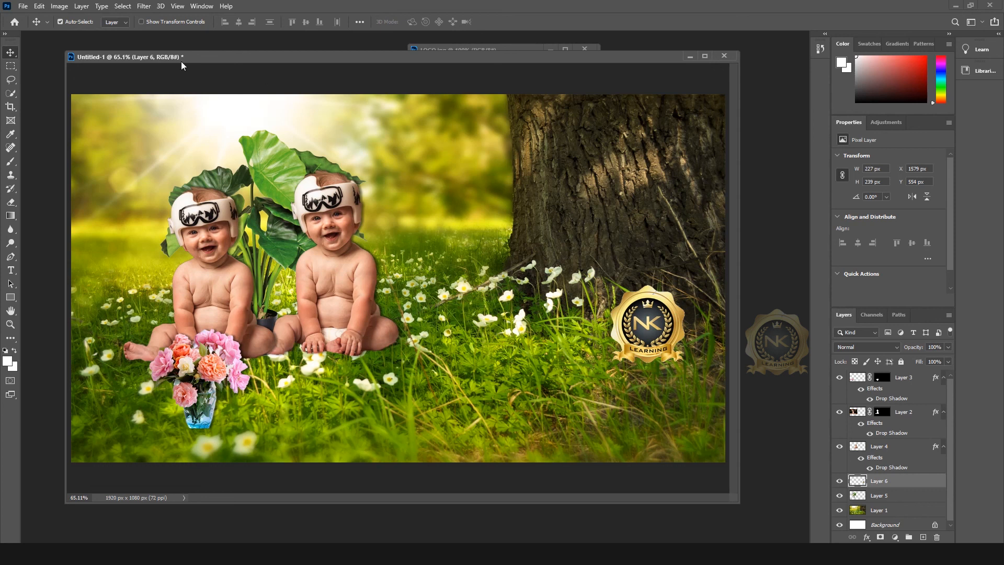
Step: Close the LOGO source picture and open the maxresdefault picture in its own floating window
click(477, 50)
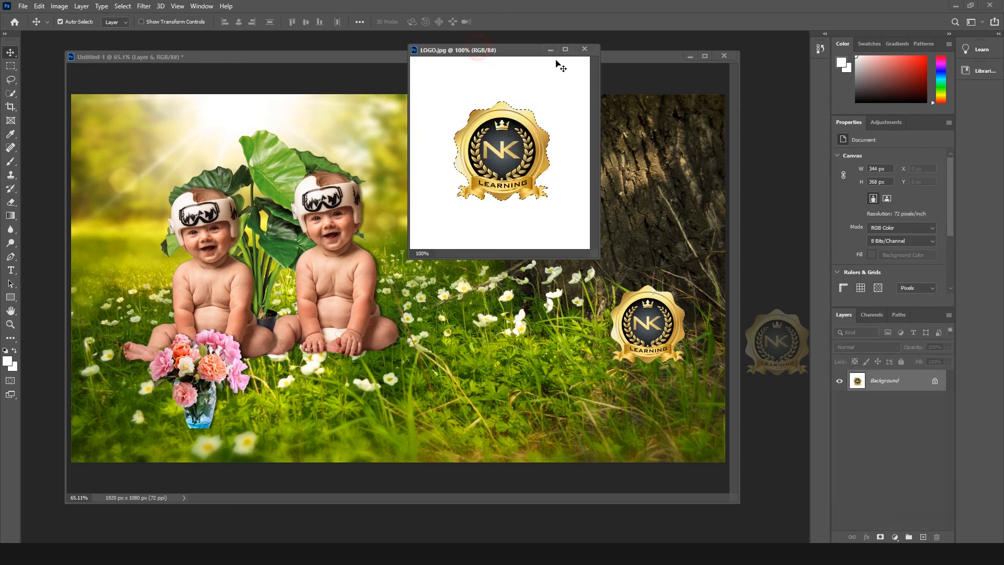
click(585, 50)
click(23, 6)
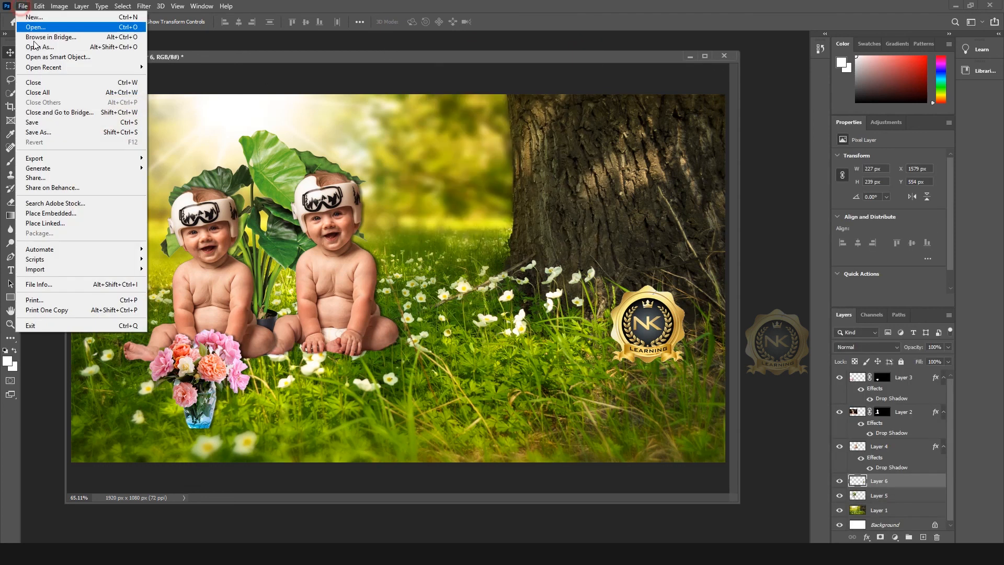
click(36, 27)
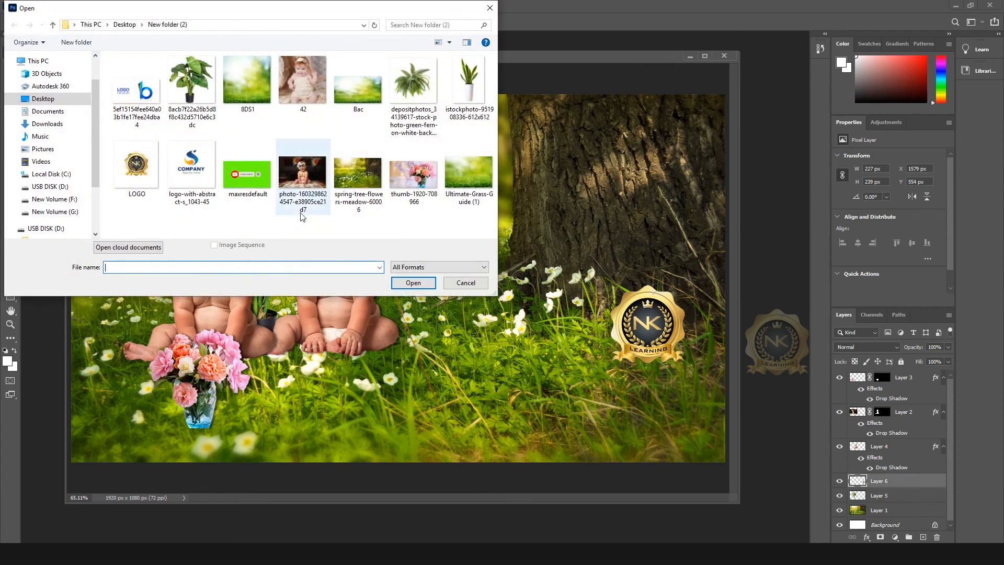
click(251, 175)
click(412, 283)
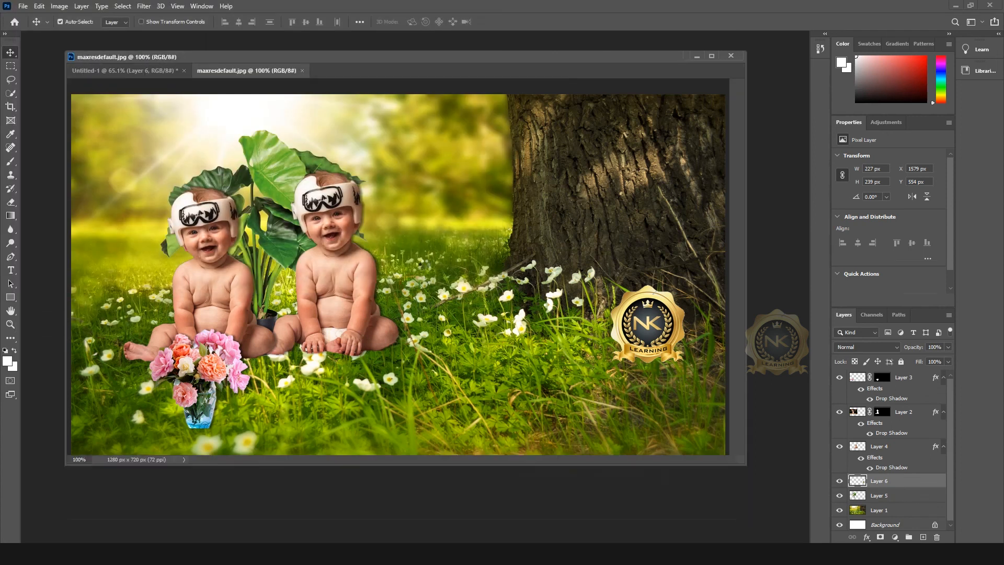
drag(222, 78, 217, 120)
Step: Select the green background around the Subscribed graphics with Color Range, sampling the green and lowering the fuzziness
click(122, 7)
click(125, 19)
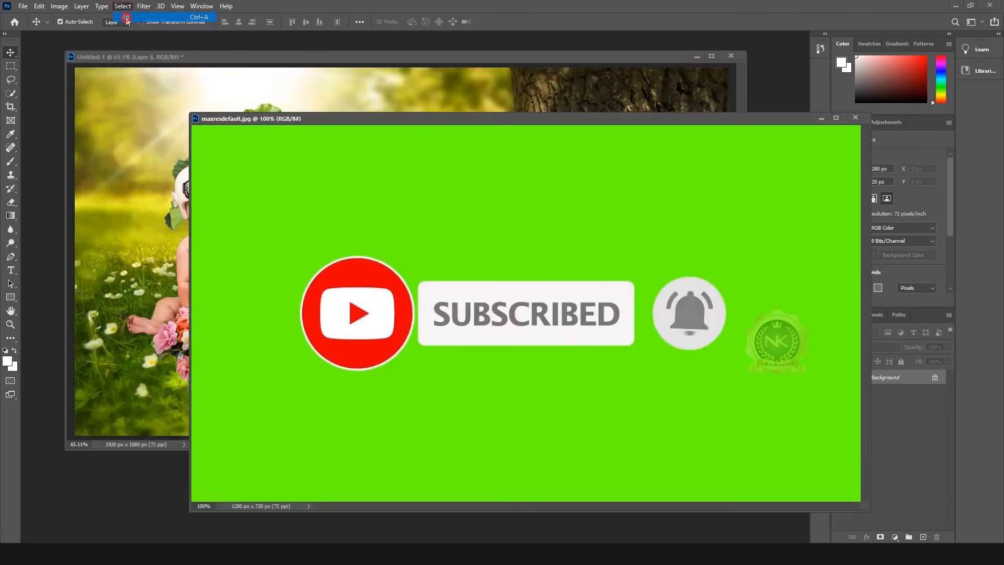
click(123, 7)
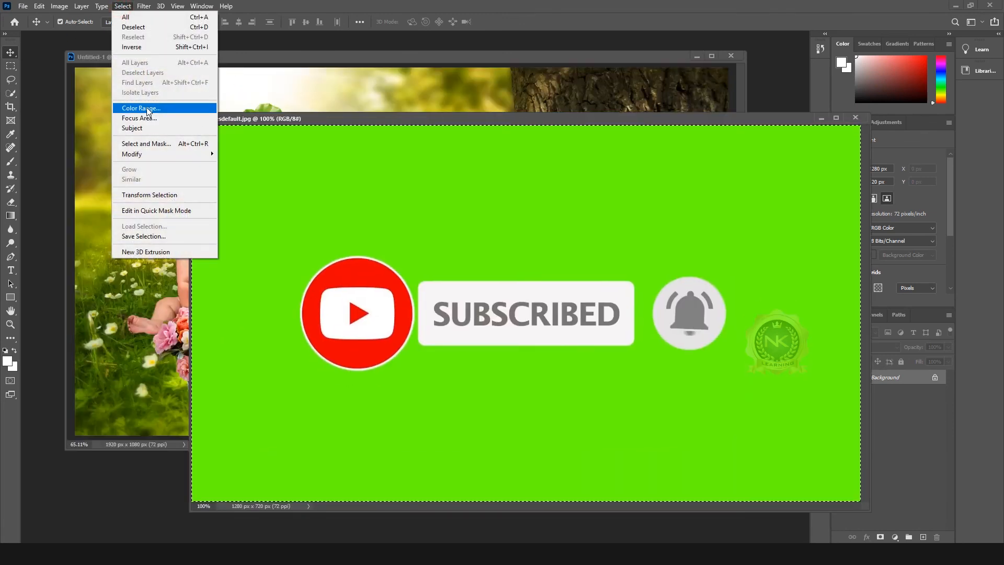
click(141, 109)
click(336, 169)
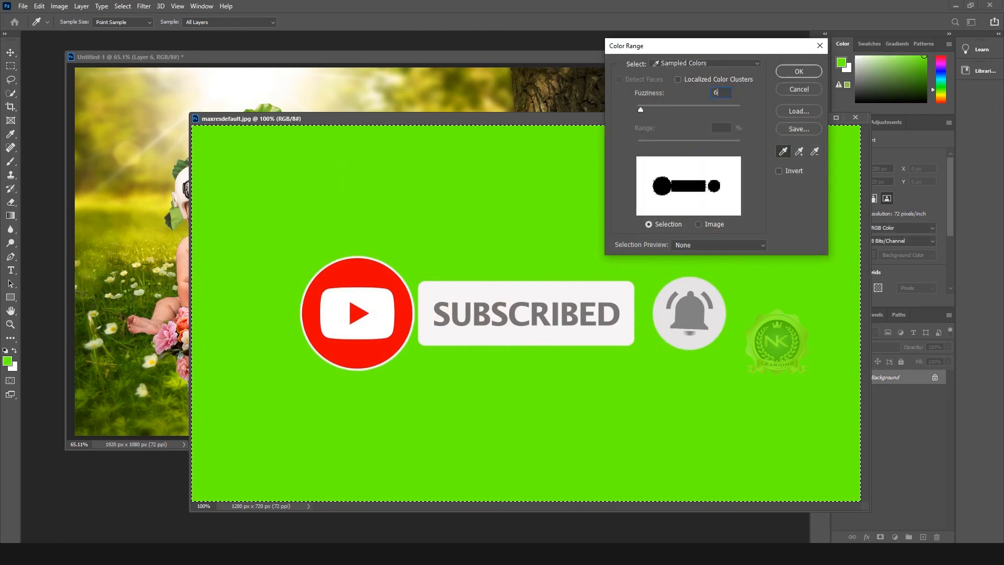
key(Return)
key(v)
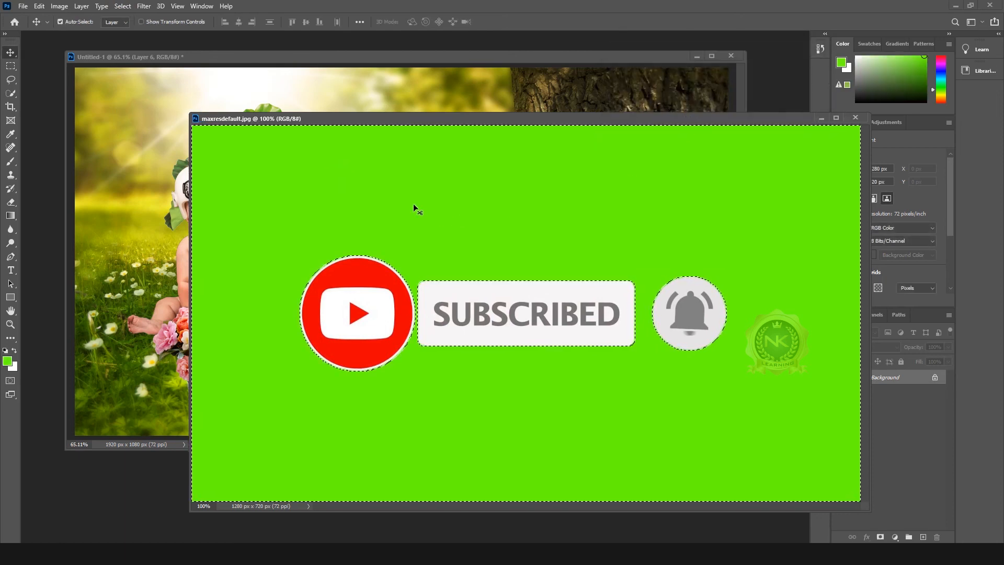
Step: Invert the selection to cover the YouTube, Subscribed and bell graphics
click(121, 6)
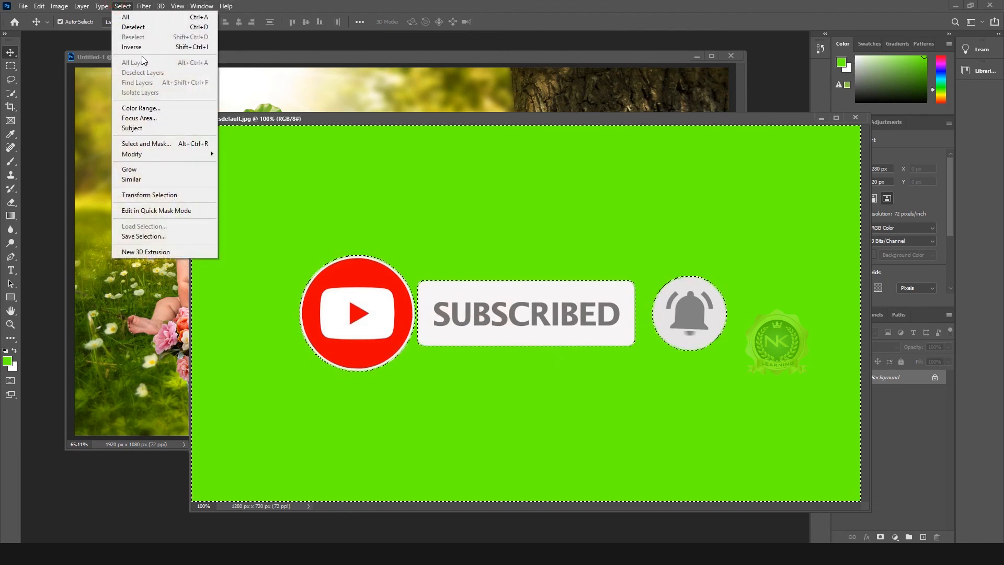